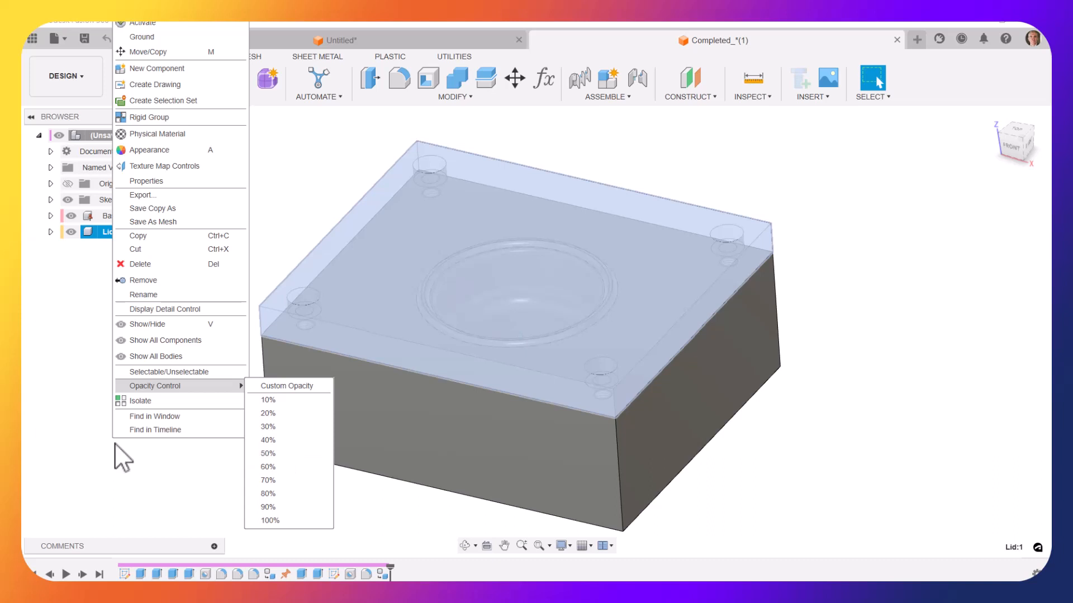
click(69, 438)
shift+middle_drag(70, 438, 172, 348)
click(172, 347)
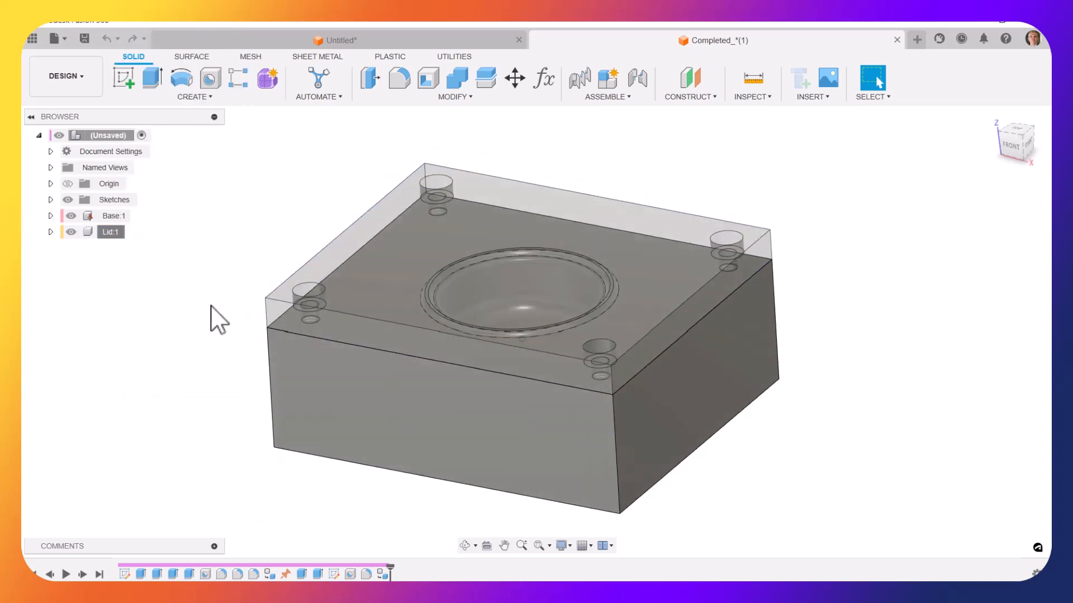
shift+middle_drag(210, 306, 244, 363)
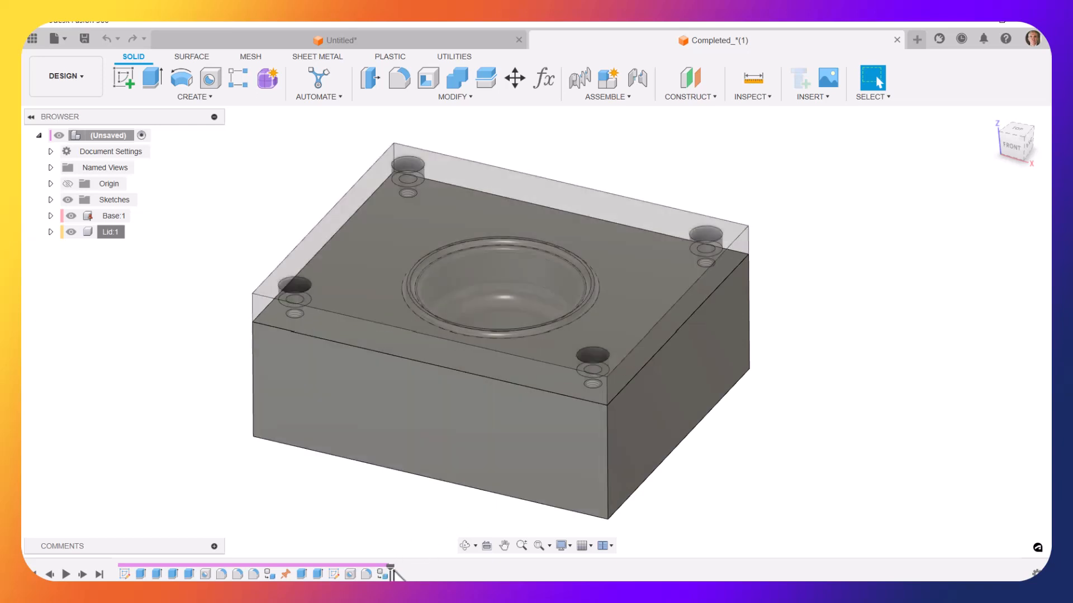
Roll the timeline back to just before the lid's hole sketch and hide the Base component.
drag(390, 568, 323, 567)
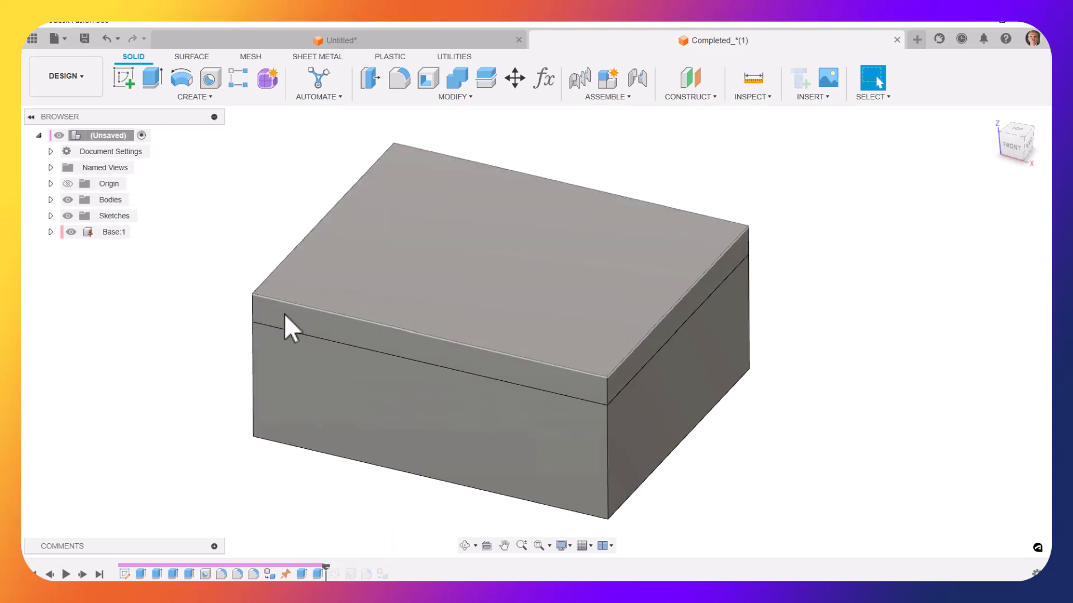
click(68, 232)
shift+middle_drag(90, 310, 288, 535)
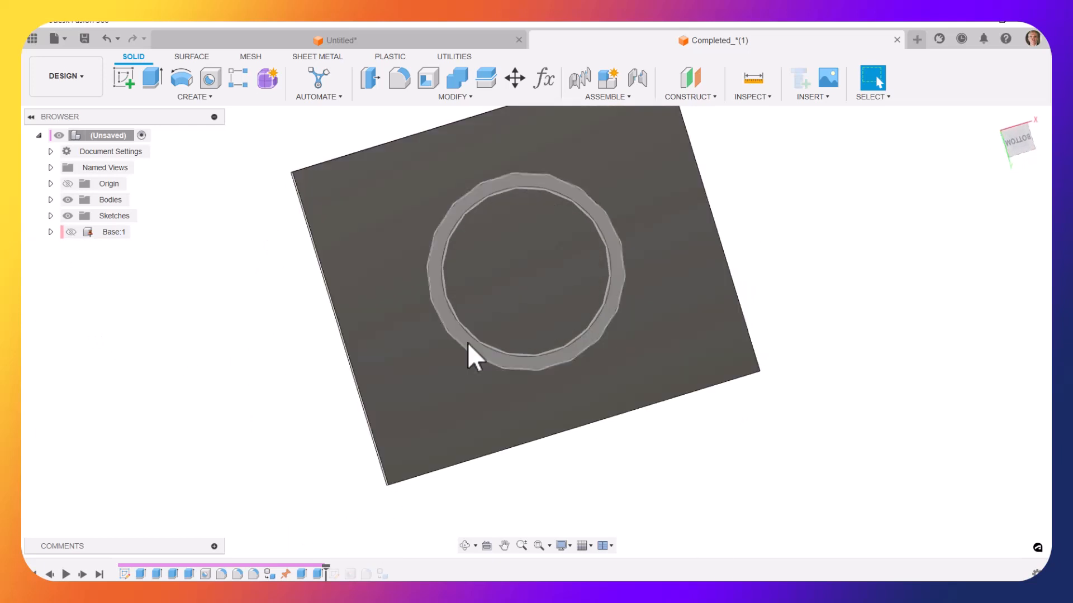
shift+middle_drag(470, 340, 105, 293)
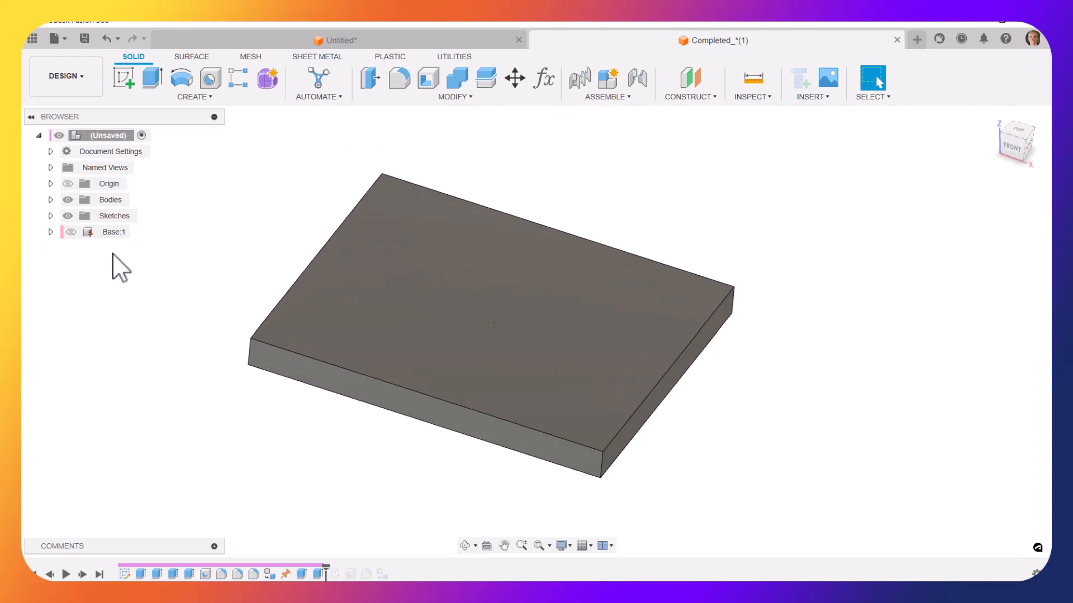
shift+middle_drag(122, 224, 111, 192)
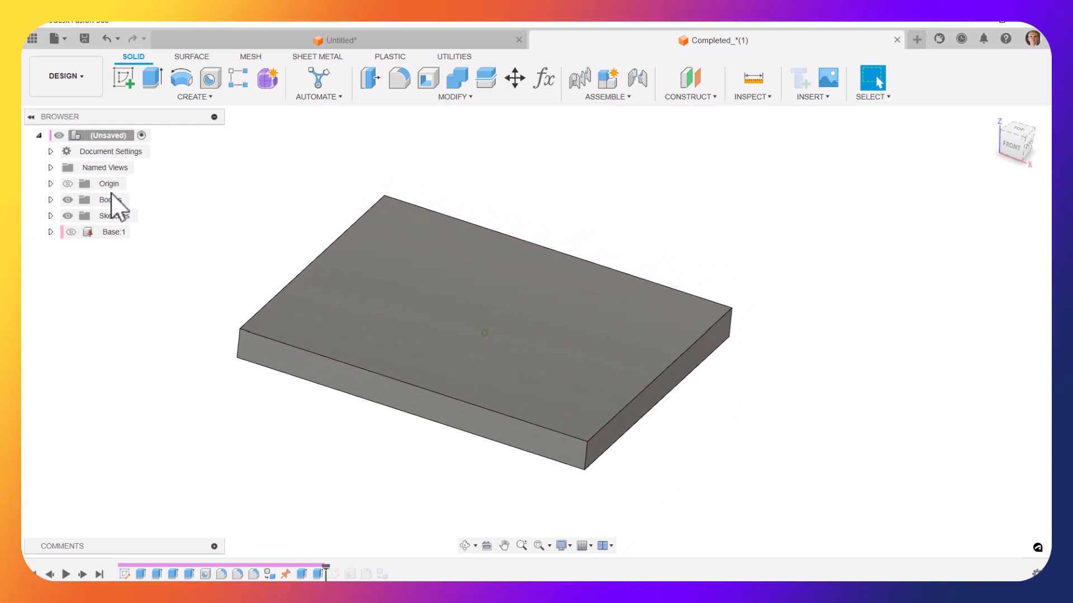
Start a new sketch on the lid's top face and show Sketch1 for reference.
click(51, 215)
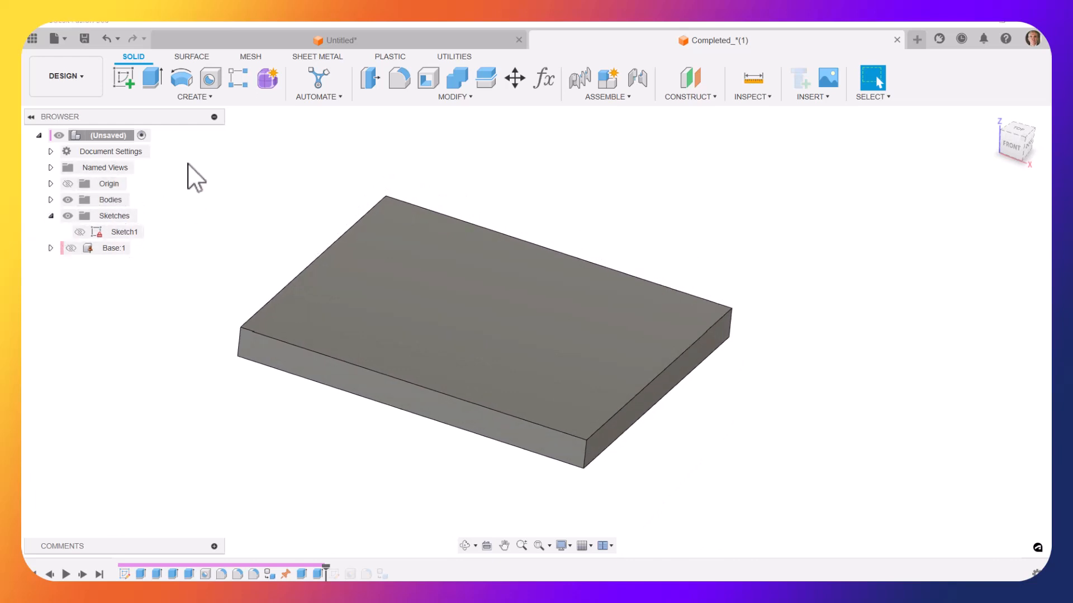
click(123, 73)
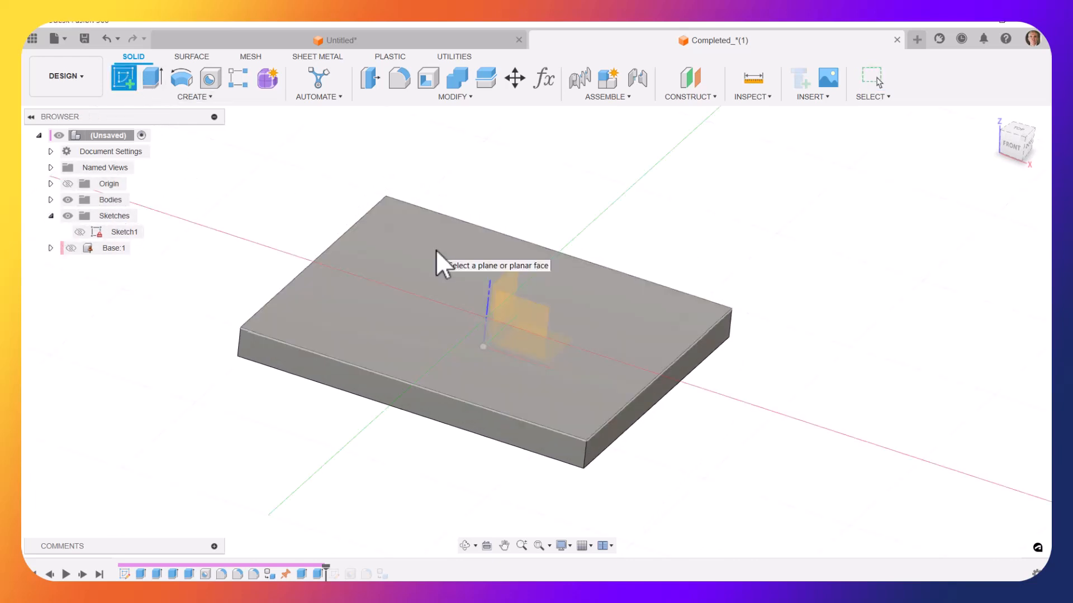
click(280, 311)
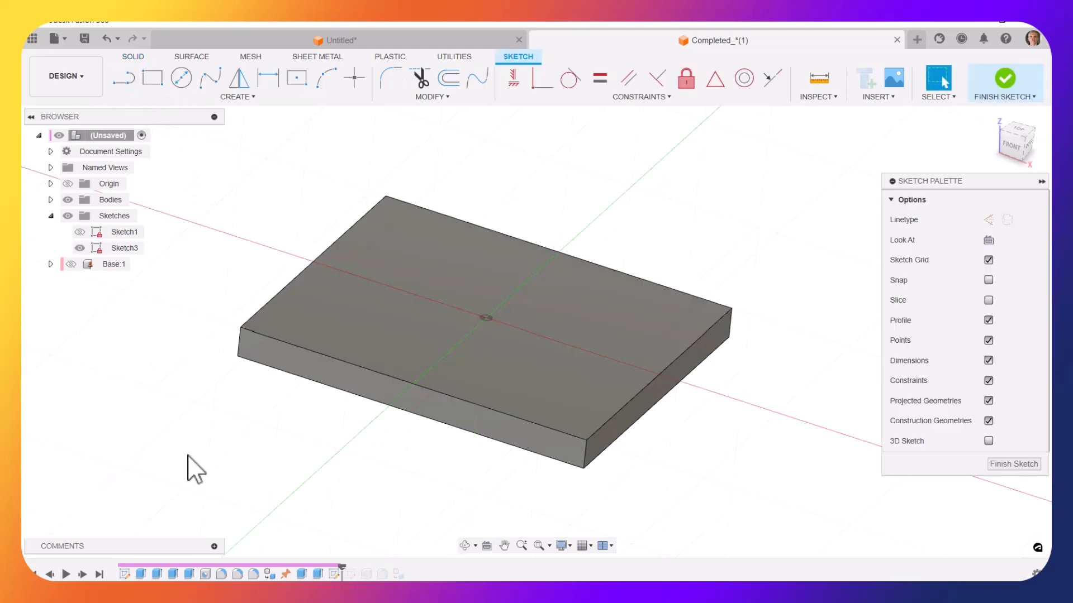
click(79, 232)
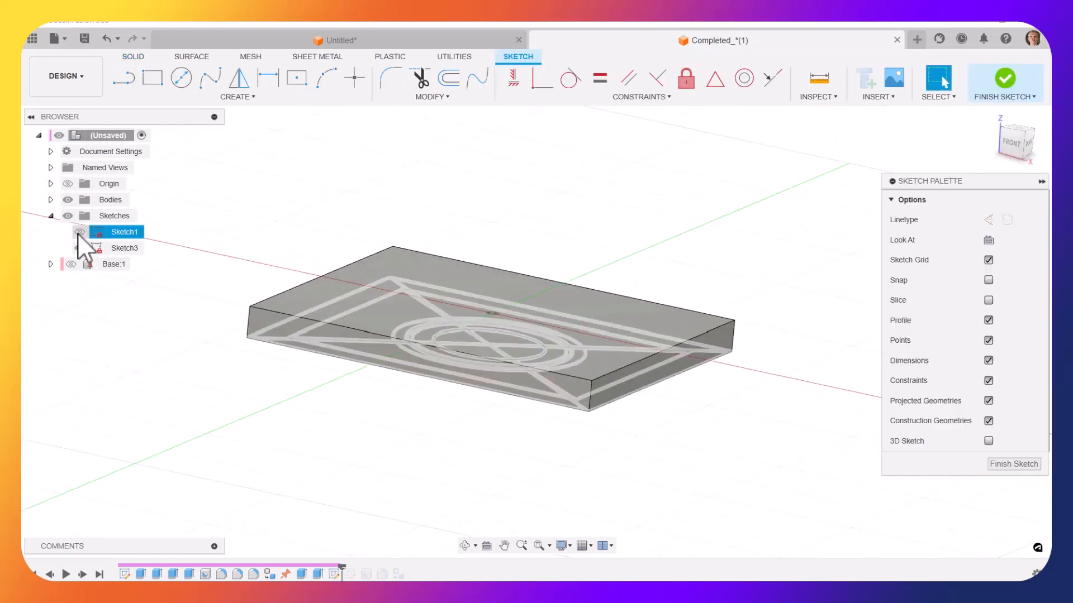
Project the four corner points of Sketch1's inner construction rectangle into the lid sketch, keeping the projection link.
shift+middle_drag(240, 437, 354, 361)
shift+middle_drag(404, 252, 397, 367)
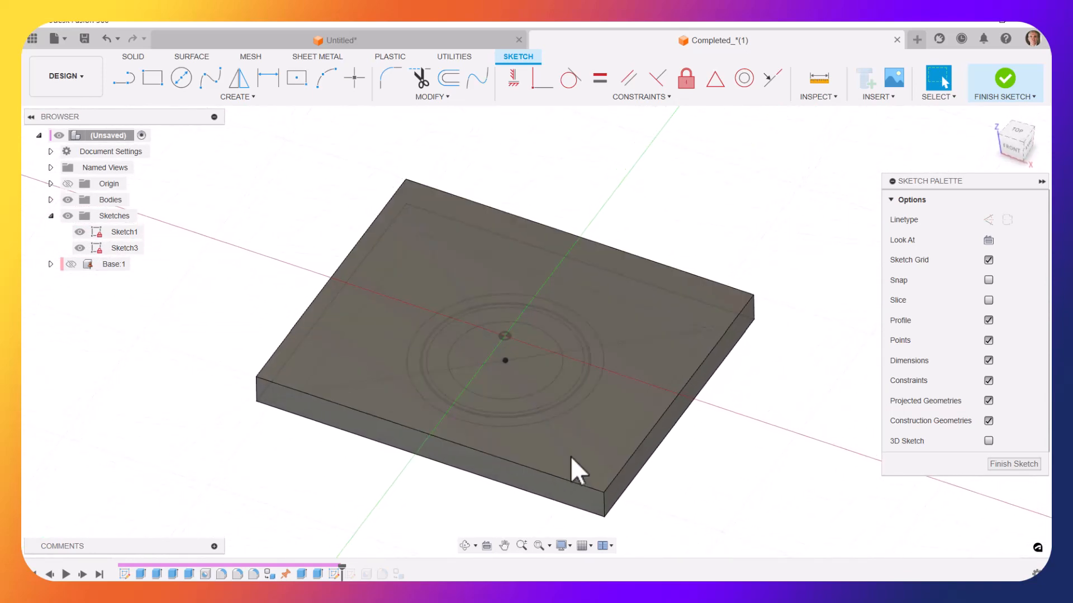
shift+middle_drag(571, 456, 219, 420)
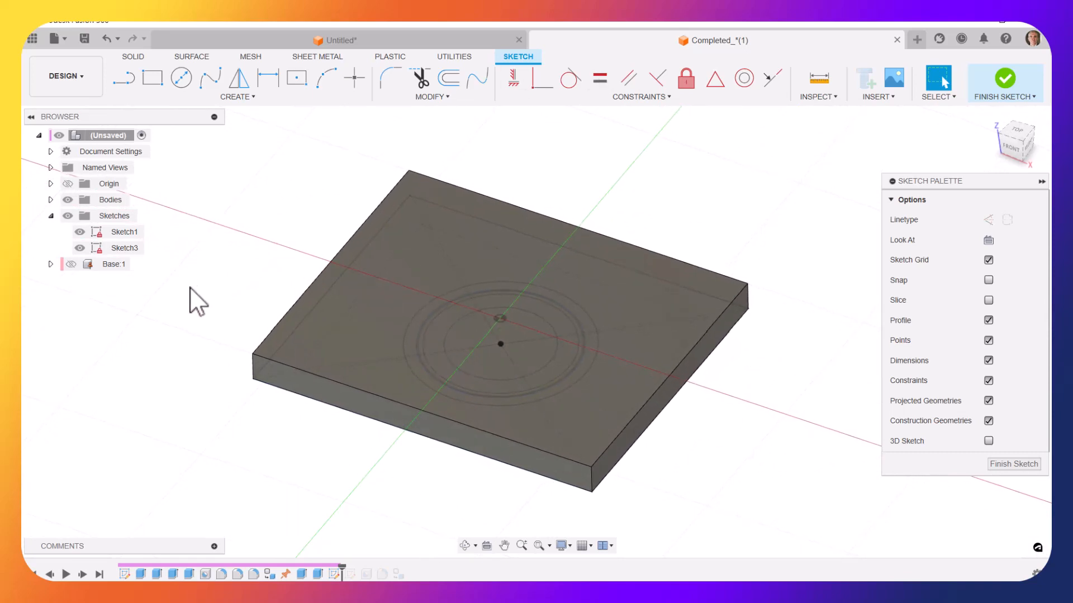
key(p)
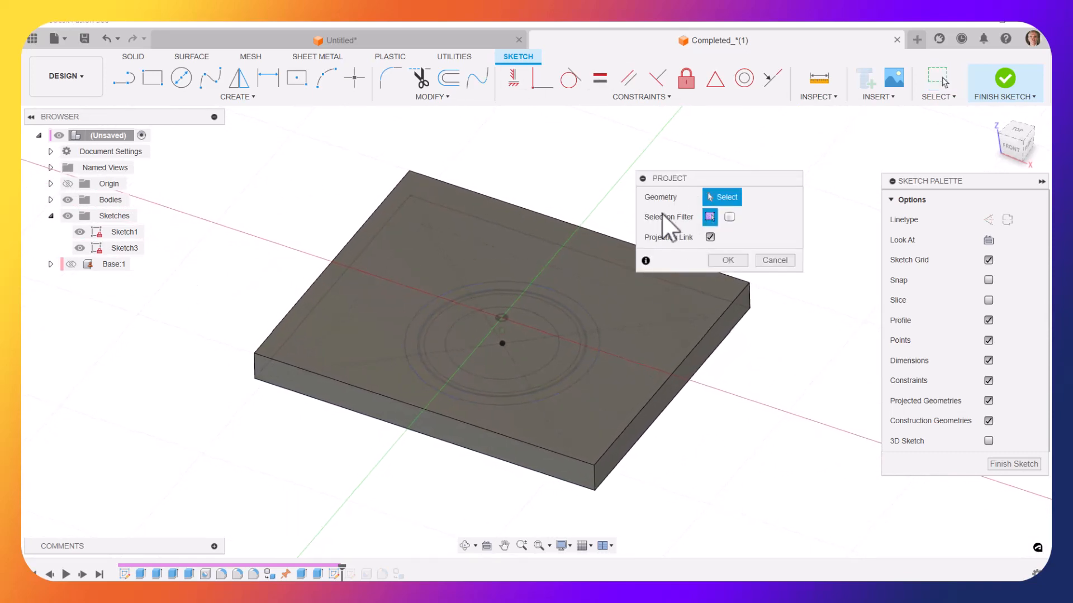
shift+middle_drag(632, 240, 283, 268)
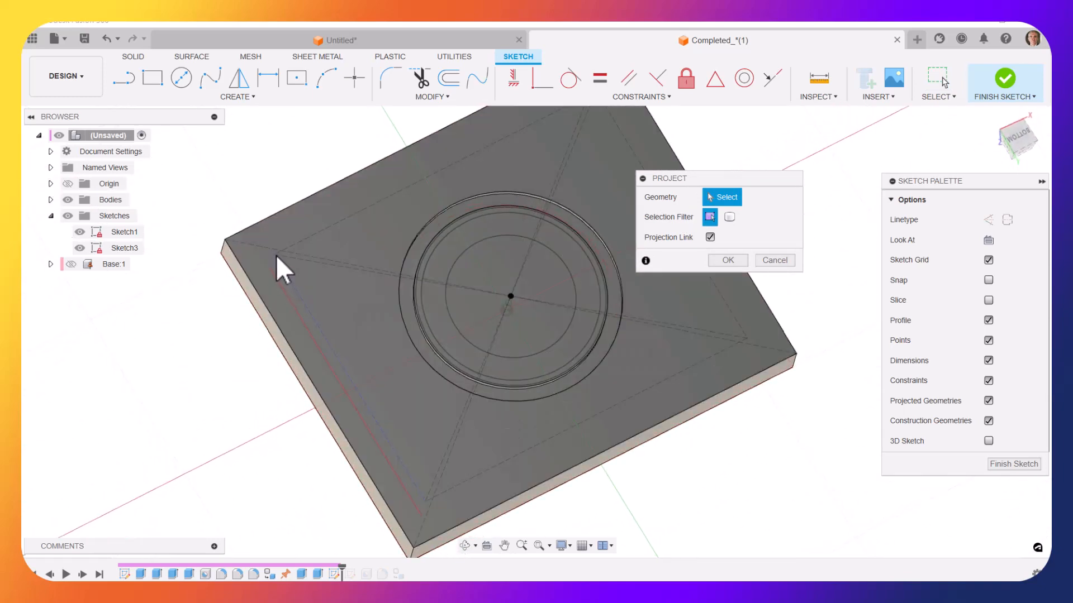
click(274, 250)
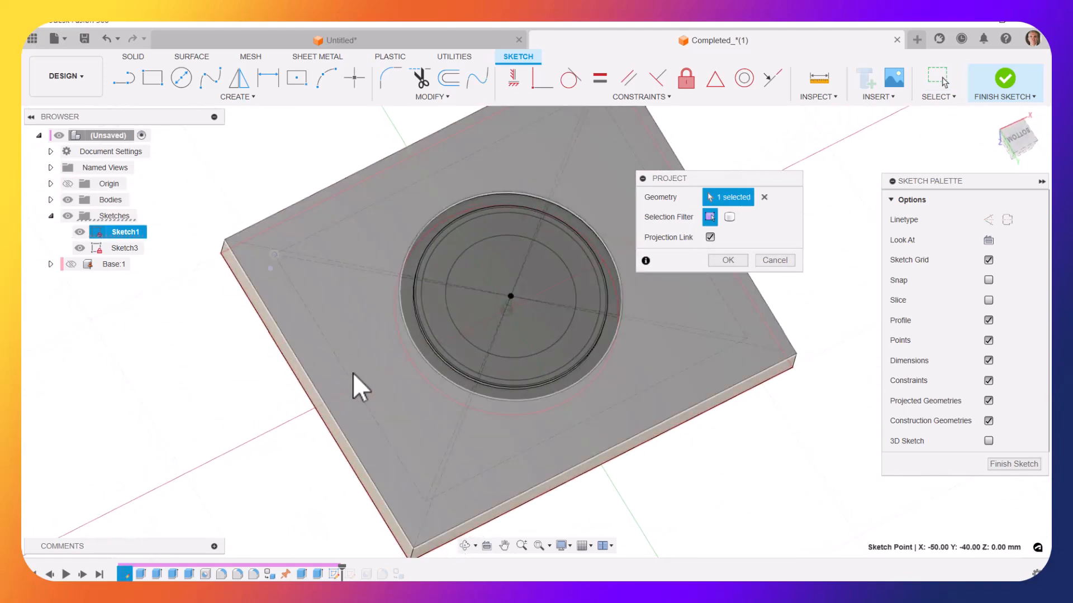
click(425, 501)
mouse_move(618, 440)
shift+middle_down()
mouse_move(689, 388)
mouse_move(721, 385)
shift+middle_up()
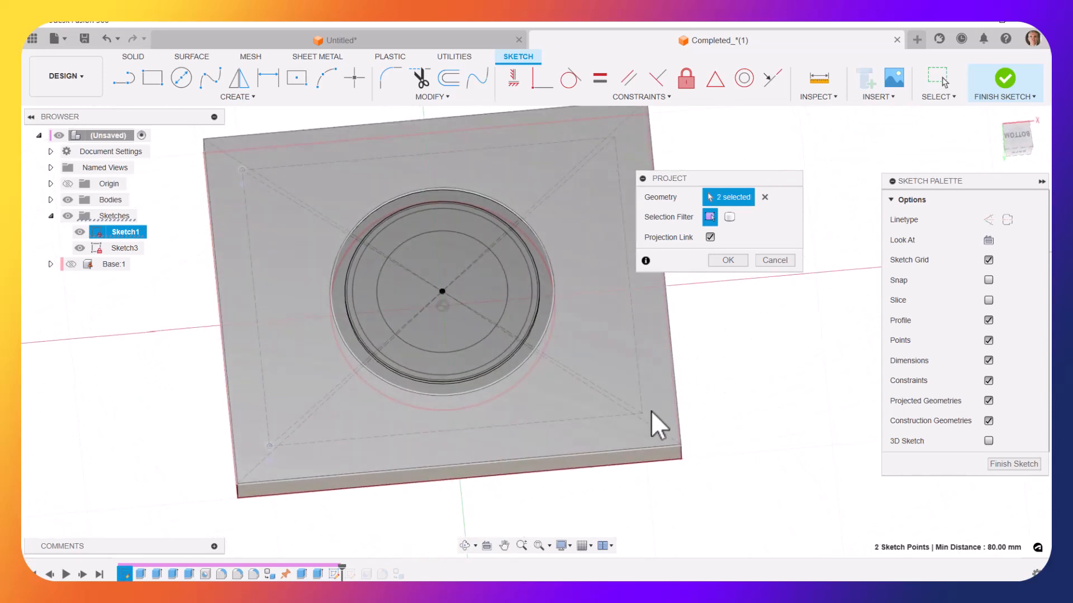
click(644, 412)
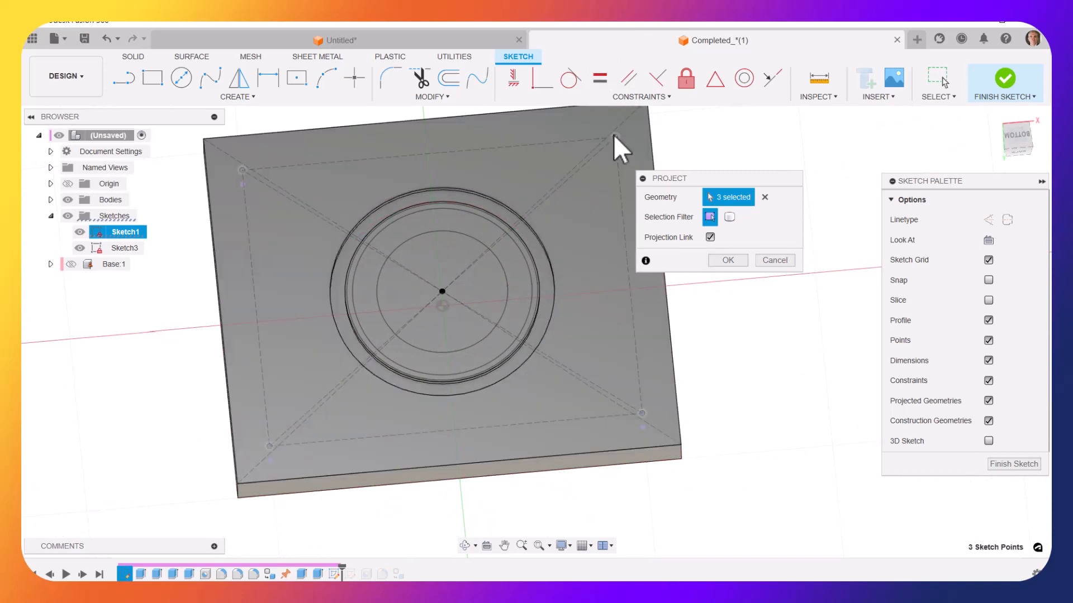
click(614, 137)
click(728, 261)
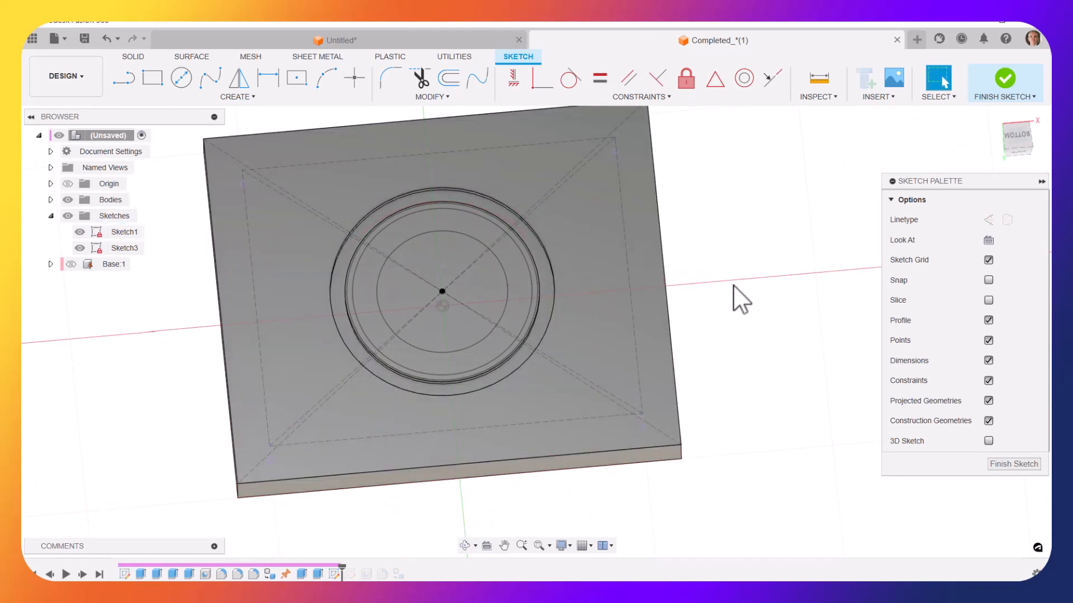
Hide Sketch1 so only the projected points remain on the lid.
mouse_move(733, 287)
shift+middle_down()
mouse_move(714, 328)
mouse_move(470, 408)
mouse_move(251, 246)
mouse_move(360, 193)
shift+middle_up()
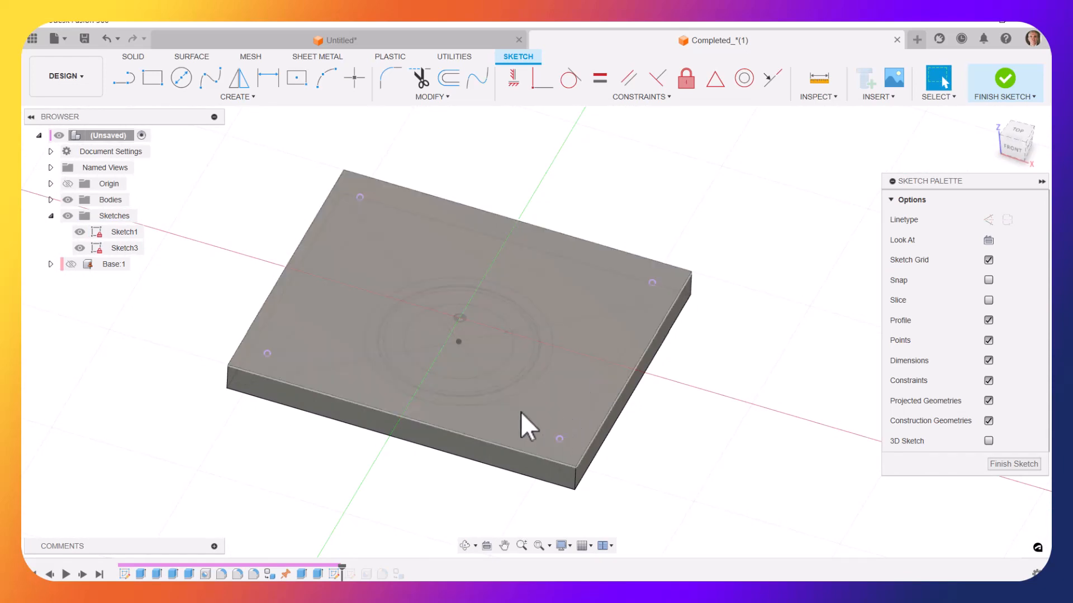
shift+middle_drag(451, 273, 455, 264)
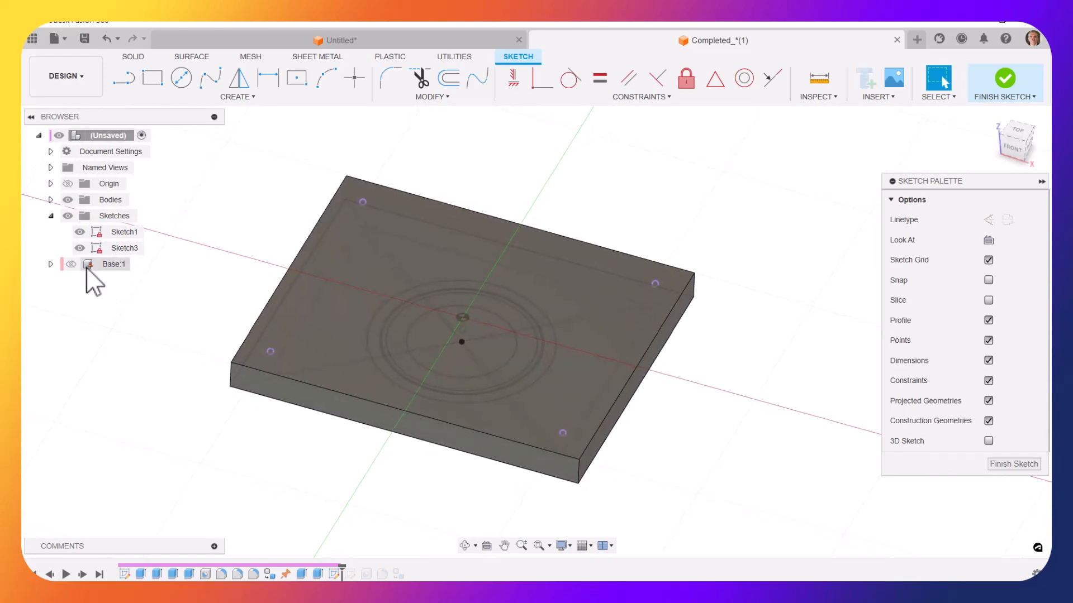
click(79, 229)
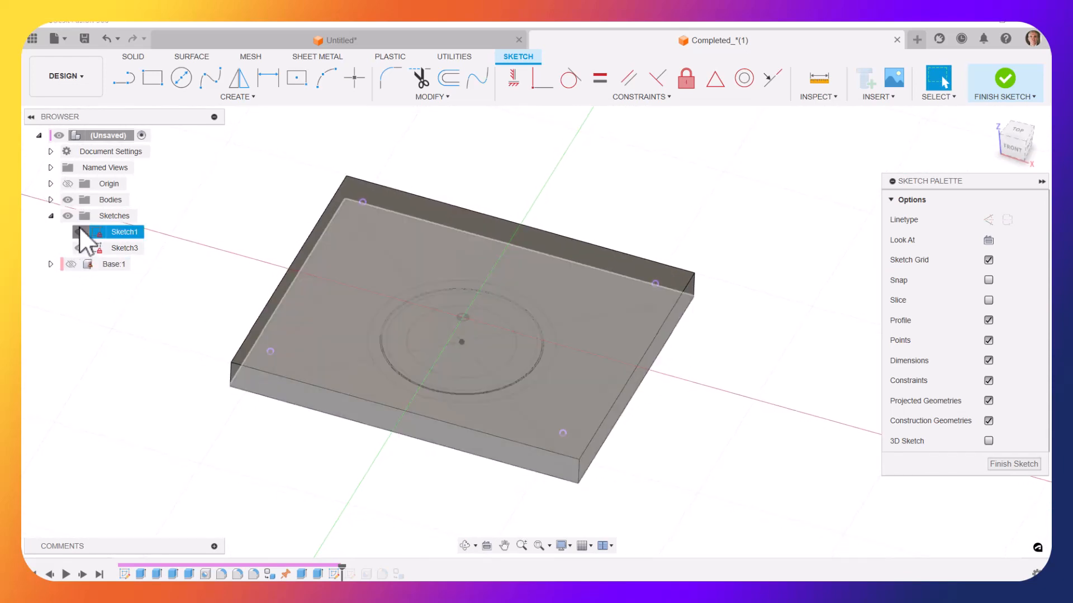
click(79, 230)
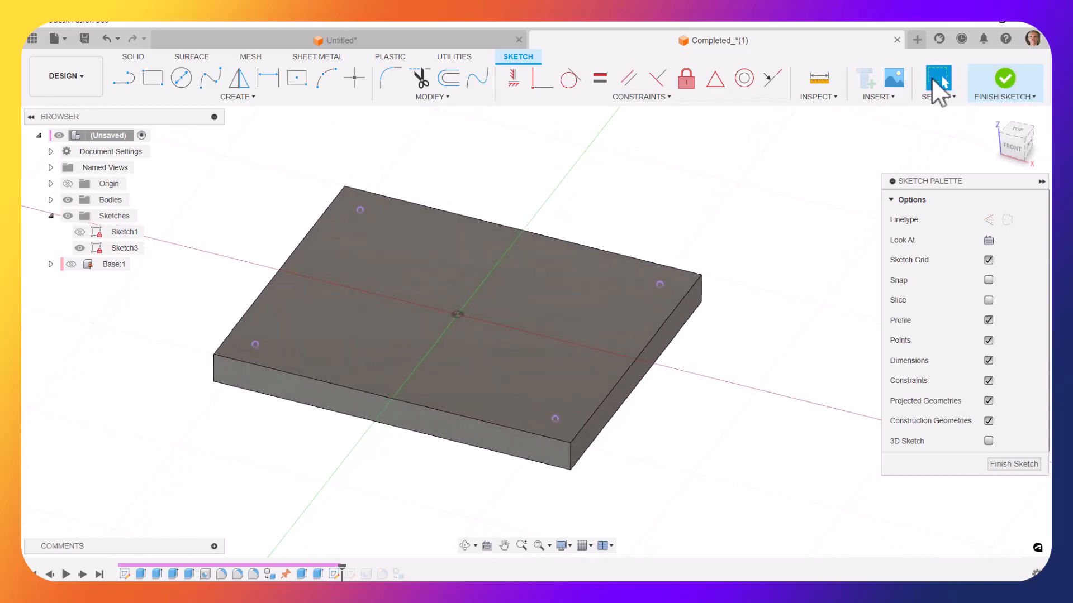
Start a Hole feature placed from multiple sketch points and select the four projected corner points on the lid.
click(134, 58)
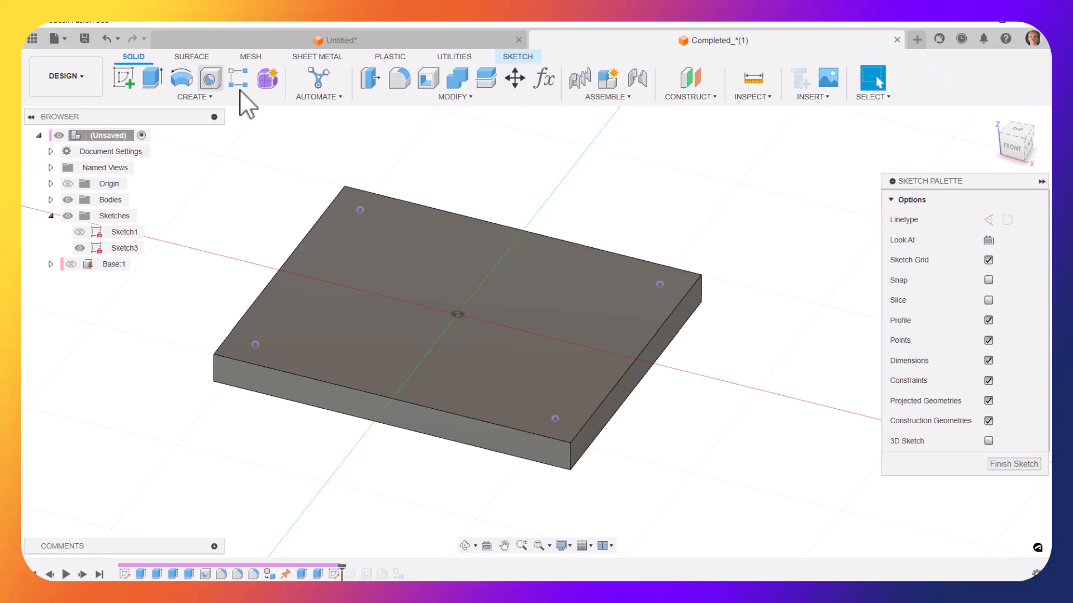
click(211, 87)
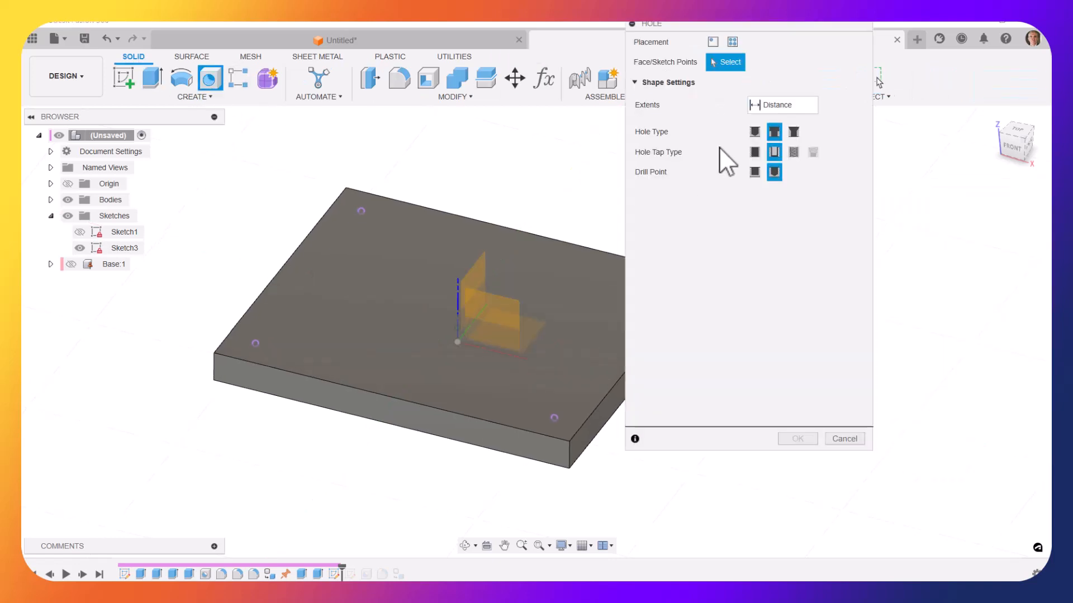
mouse_move(722, 24)
mouse_down()
mouse_move(558, 128)
mouse_move(643, 185)
mouse_up()
click(652, 203)
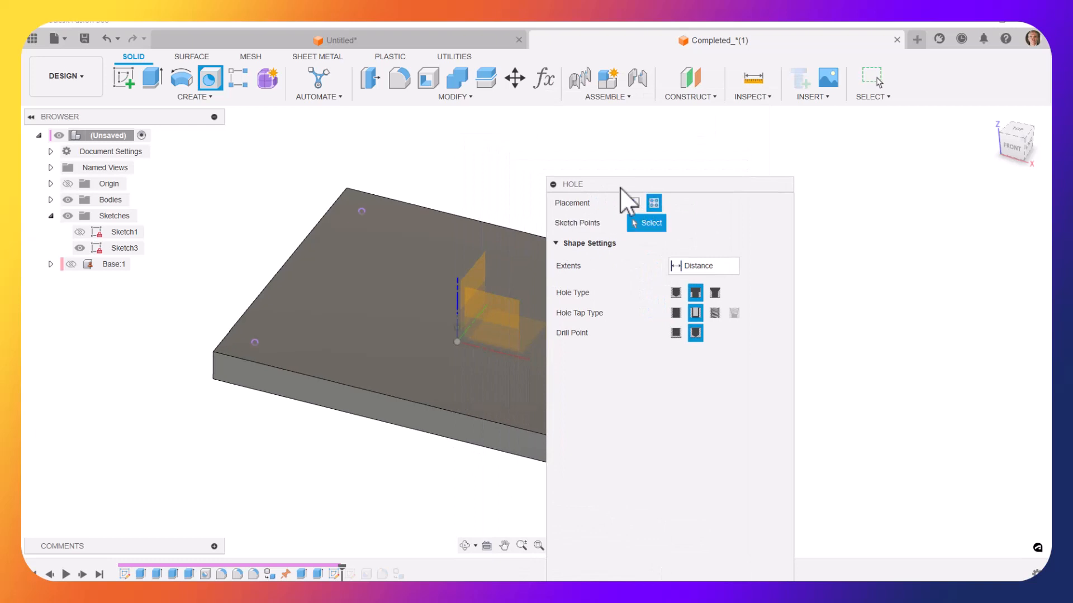
click(351, 194)
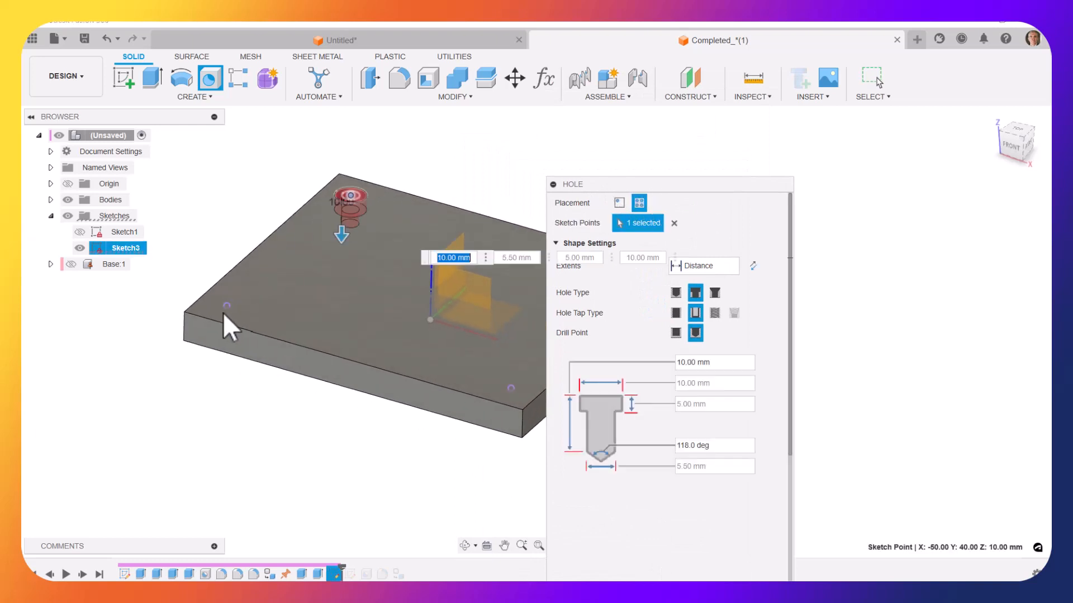
click(226, 306)
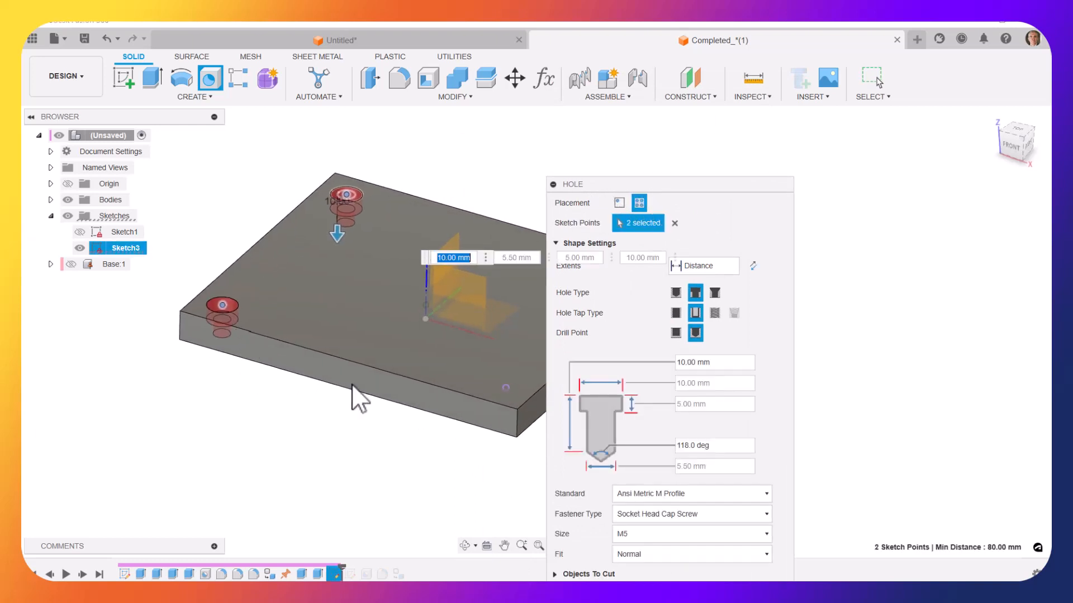
click(447, 382)
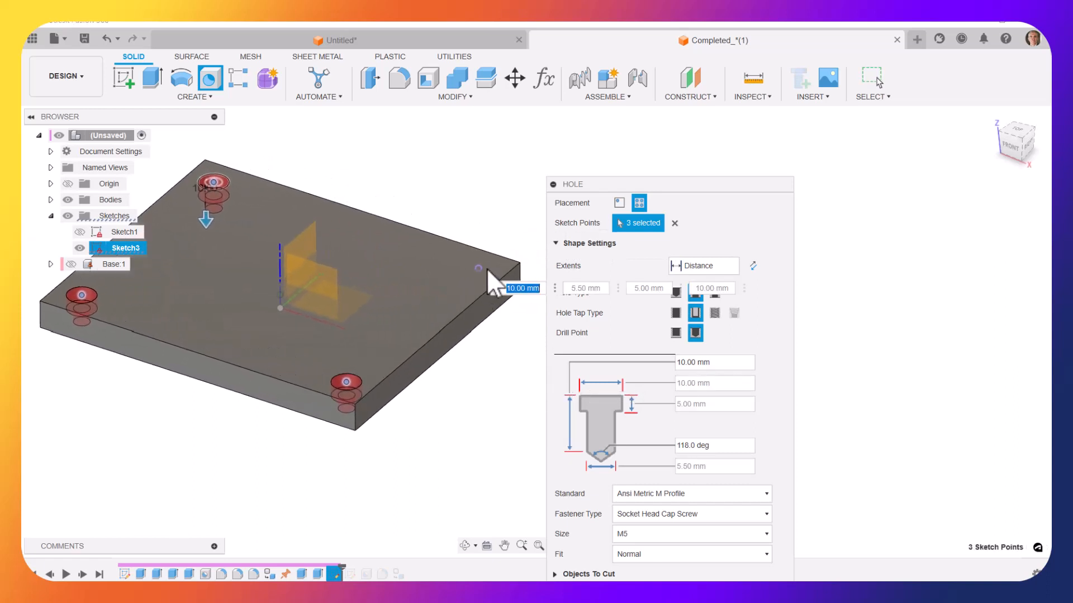
click(482, 268)
drag(632, 189, 596, 130)
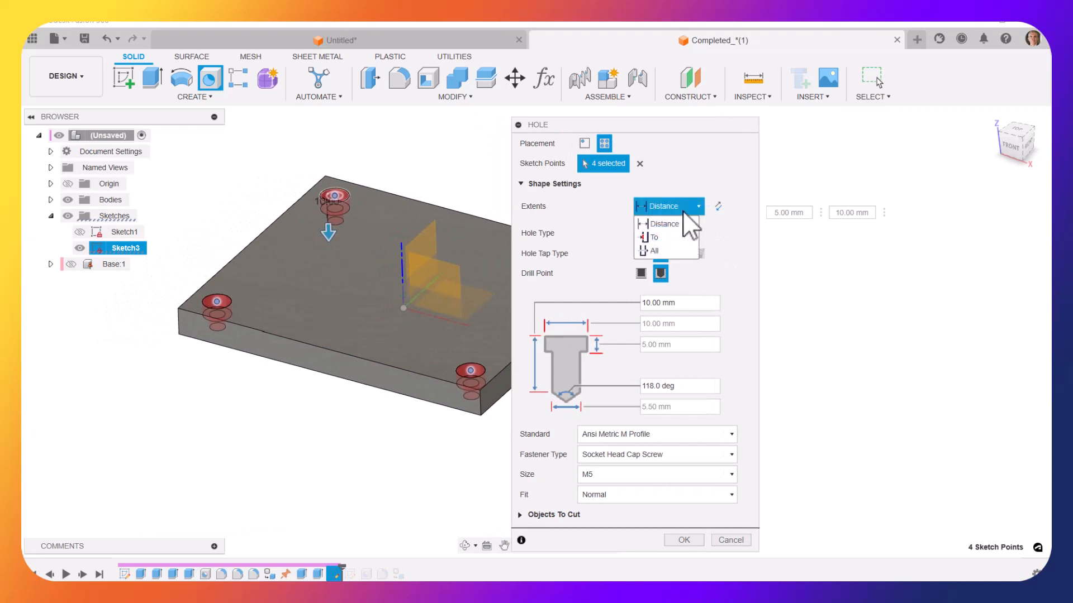
Set the hole extents to All and the size to M5, keep Socket Head Cap Screw as fastener type, and create the four counterbored holes.
click(654, 251)
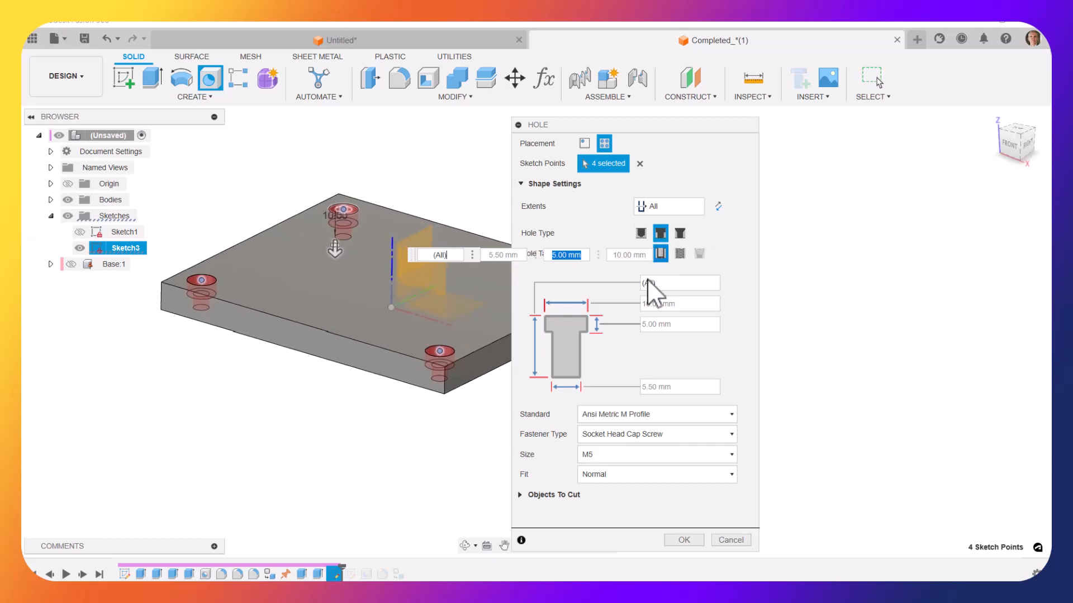
click(618, 453)
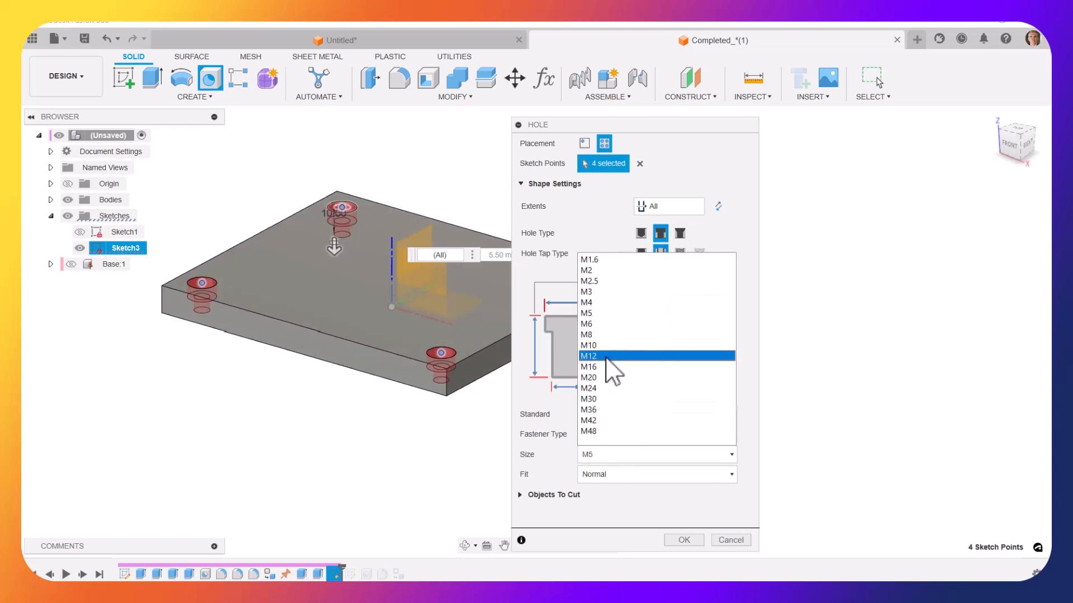
click(602, 314)
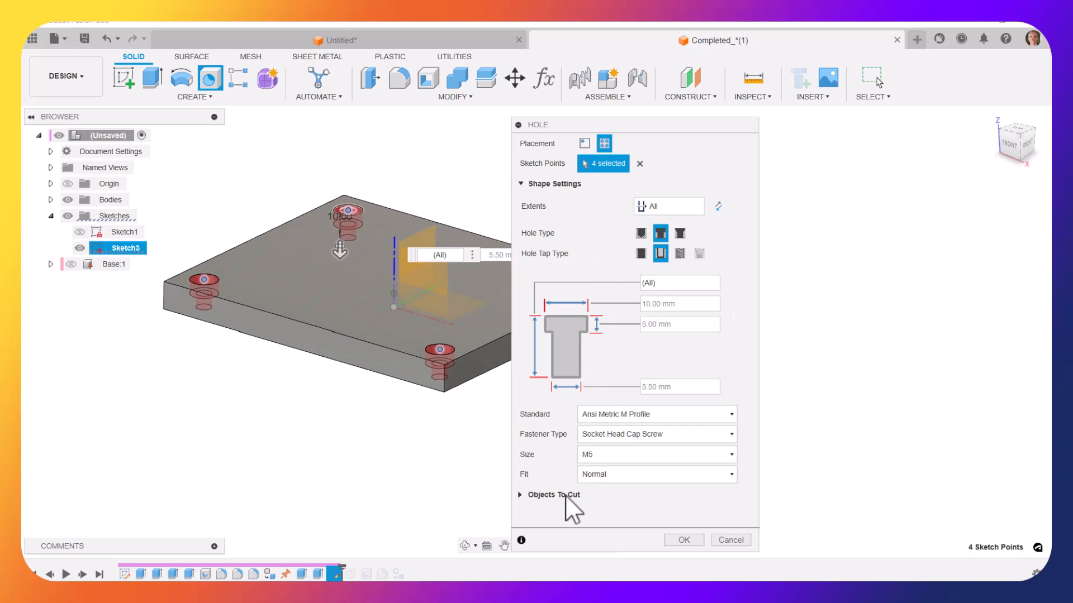
click(638, 438)
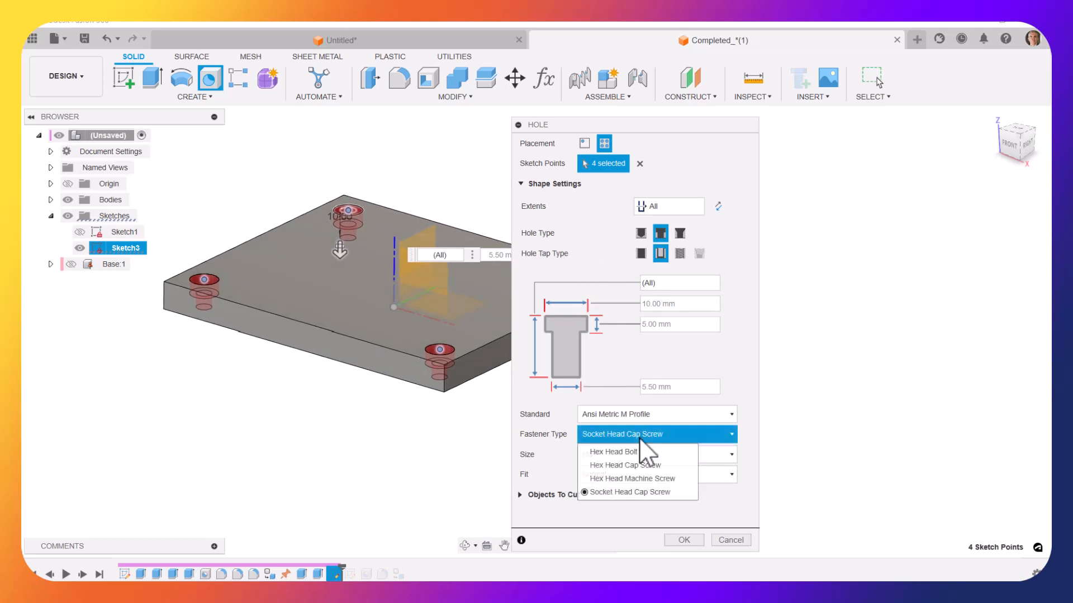
click(661, 439)
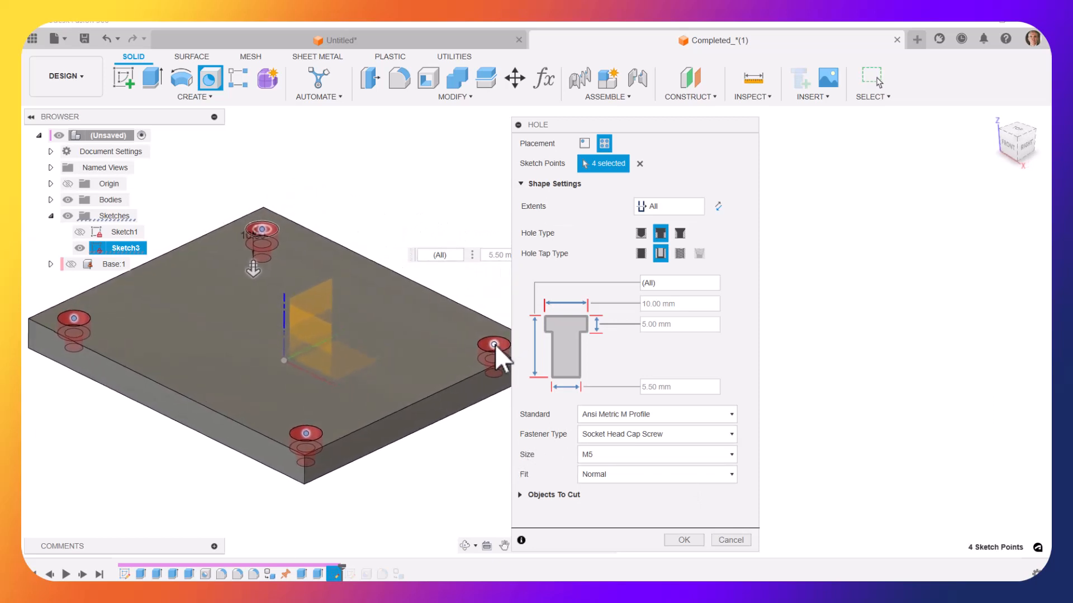
click(683, 540)
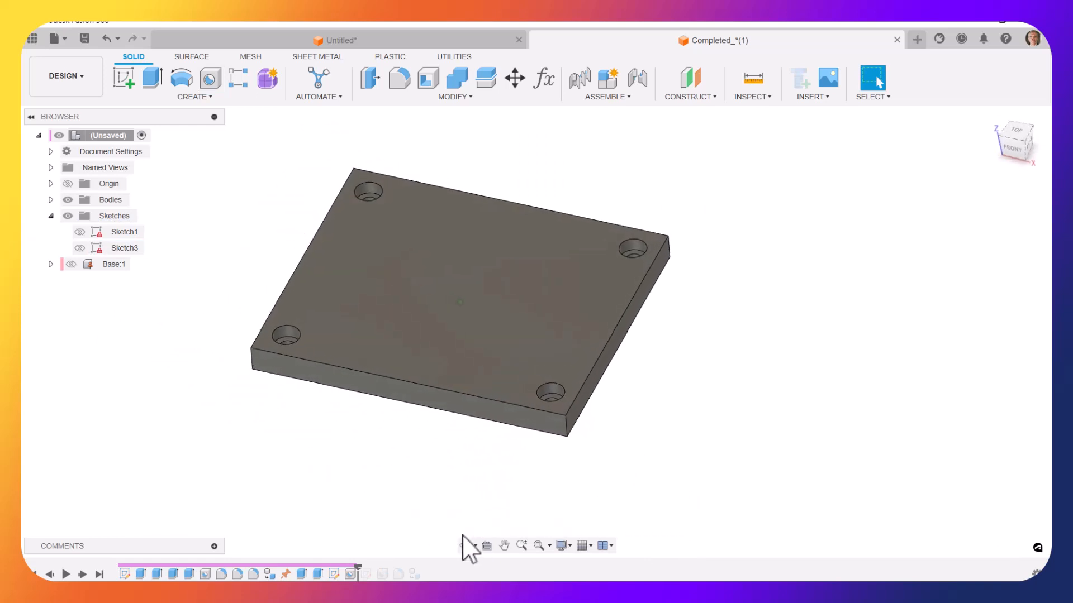
Undo the lid's hole feature and its sketch, and roll the history marker forward to the end of the timeline.
click(104, 37)
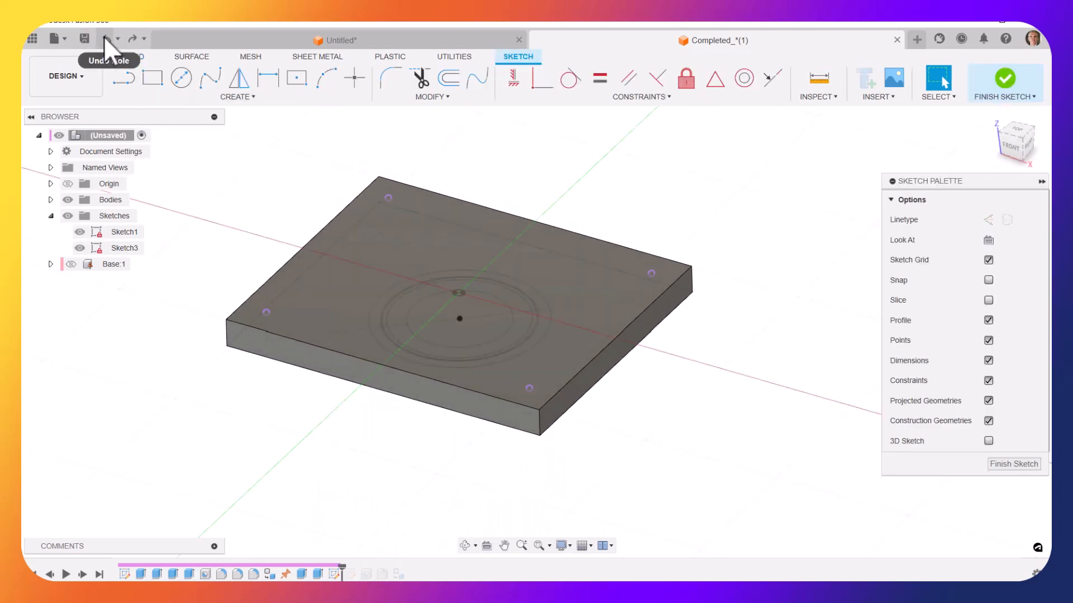
click(104, 37)
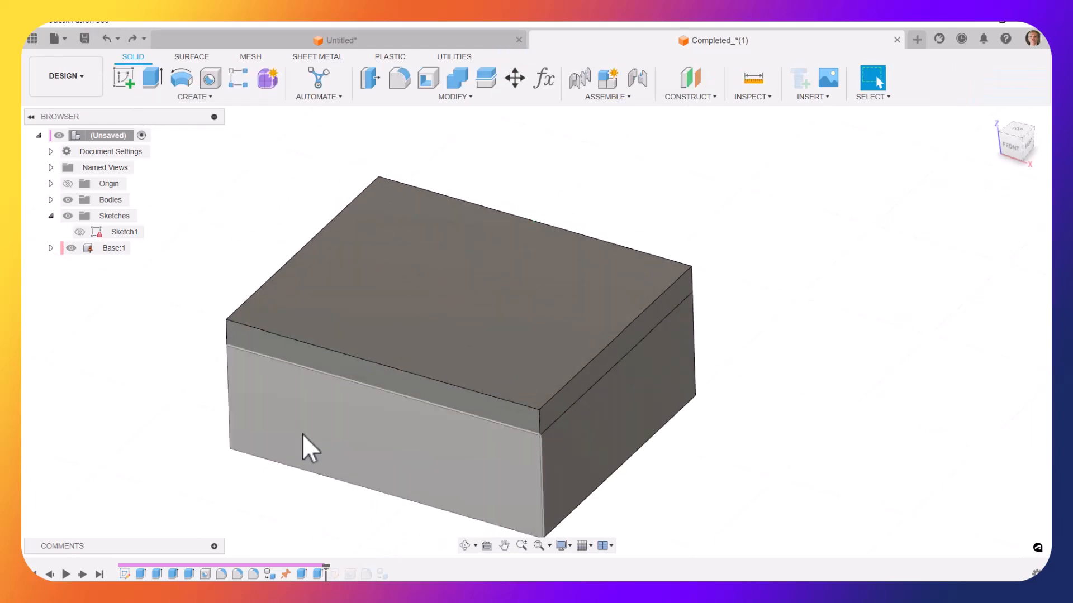
drag(328, 569, 389, 571)
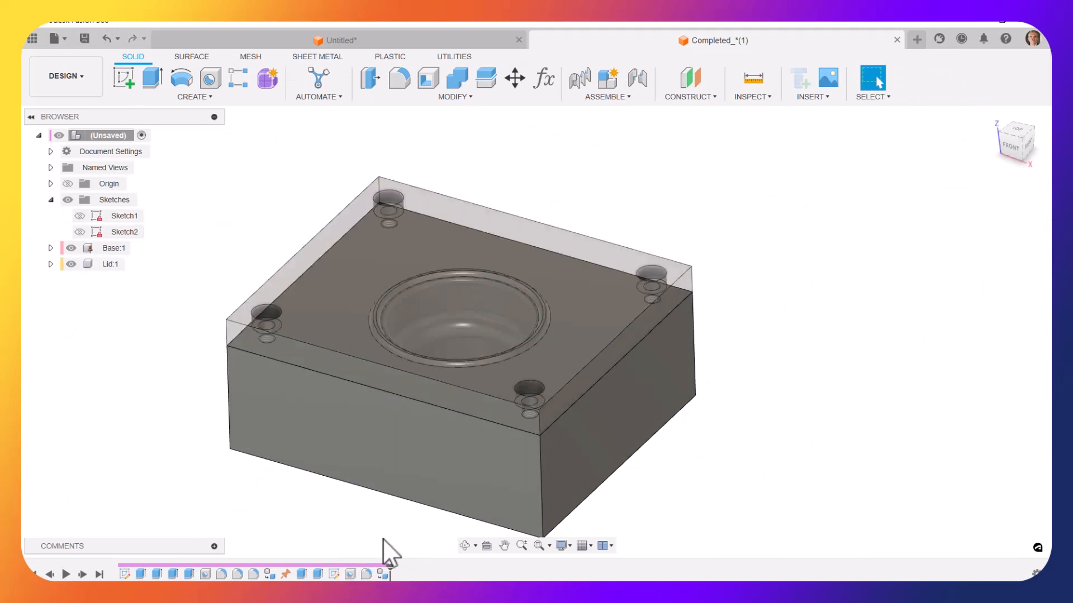
Open Sketch1 for editing and move the inner construction rectangle's width dimension inside the outer rectangle.
shift+middle_drag(322, 377, 109, 307)
click(86, 231)
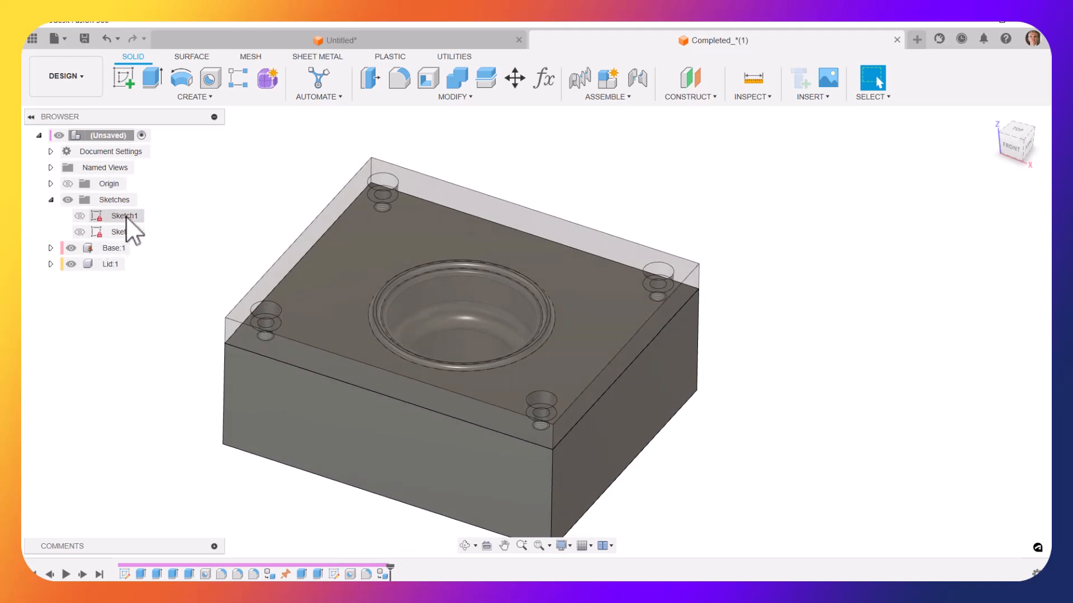
right_click(125, 215)
click(147, 258)
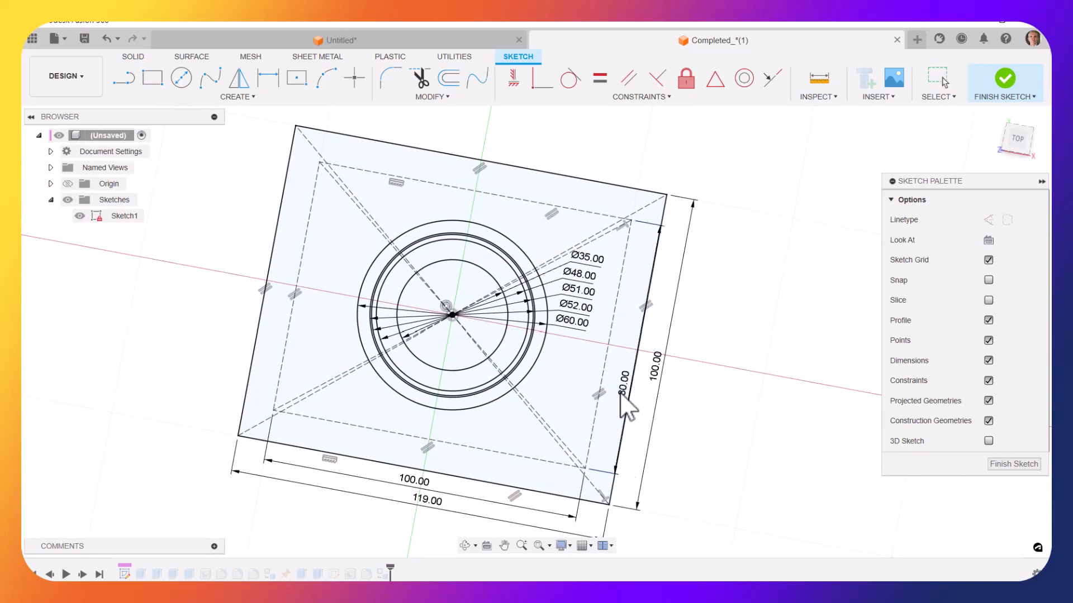
drag(416, 482, 430, 455)
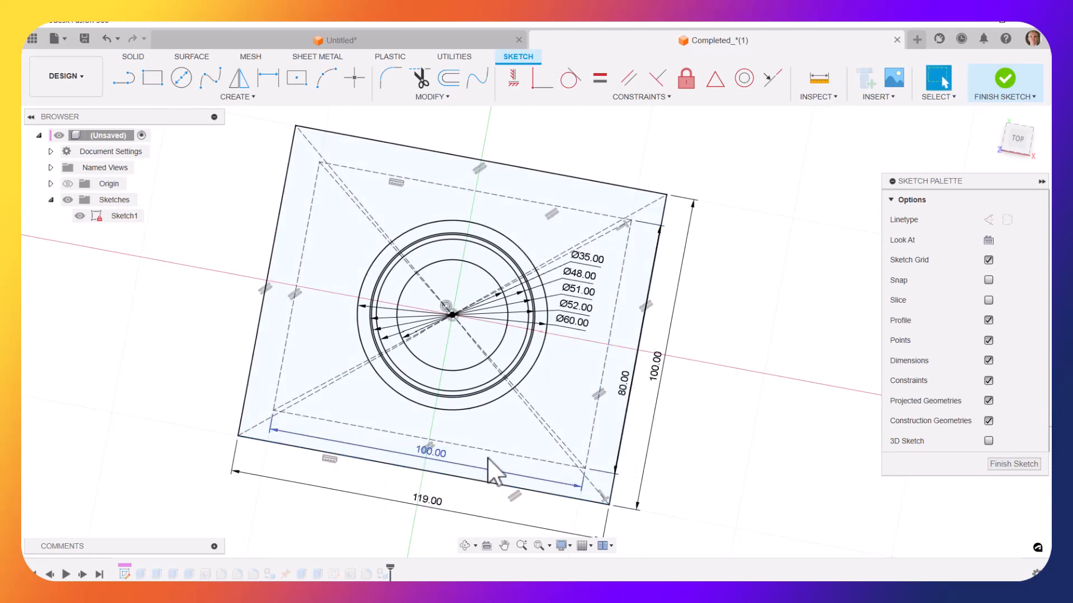
Link the inner construction rectangle's width to its height dimension d9 and finish the sketch to update the holes.
double_click(420, 455)
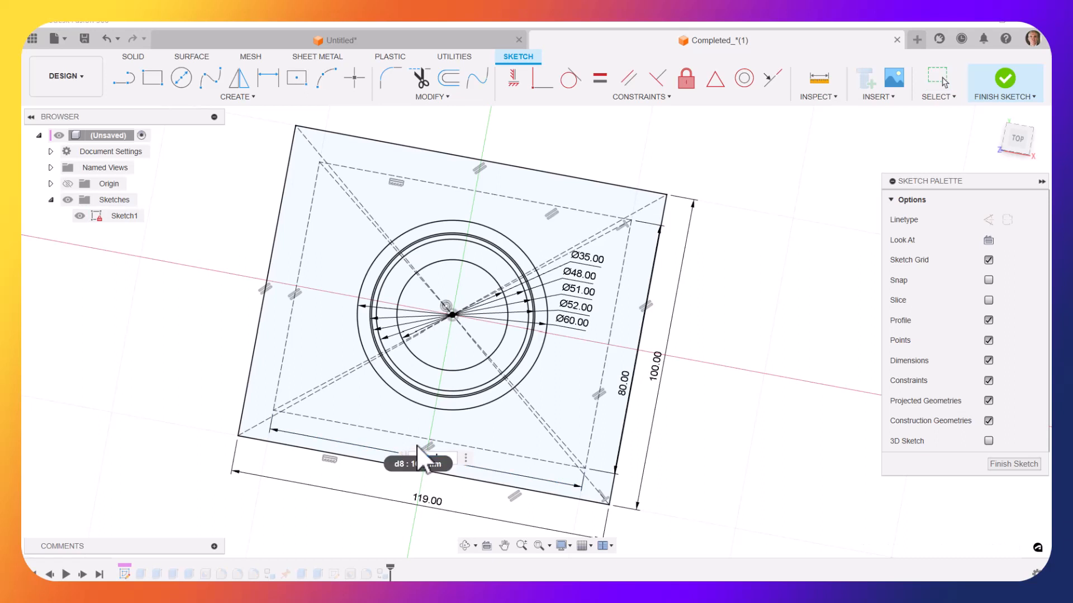
text(80)
key(Return)
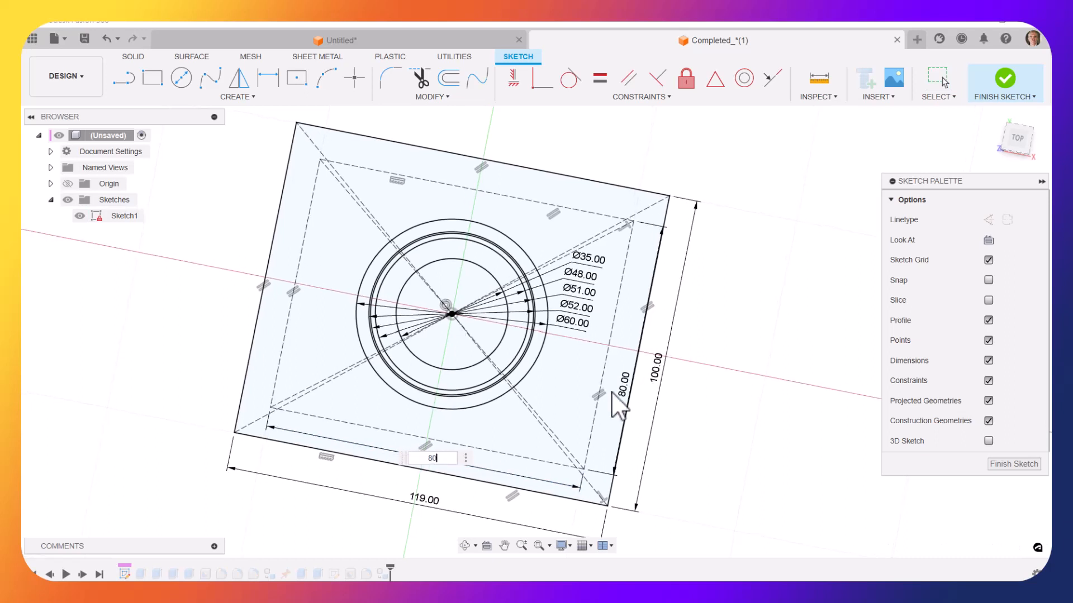
click(628, 381)
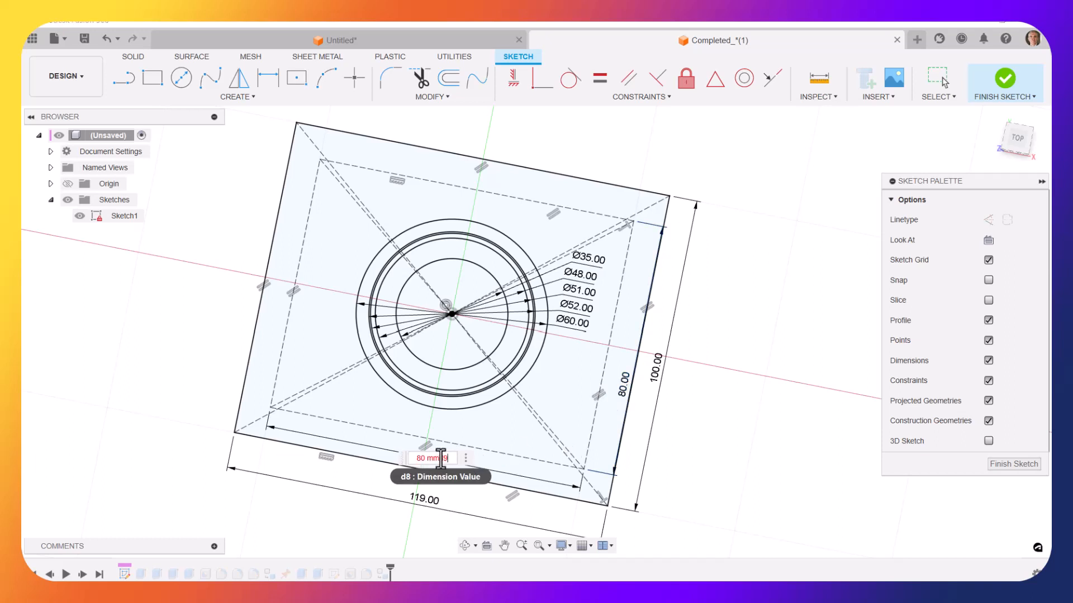
drag(441, 458, 314, 455)
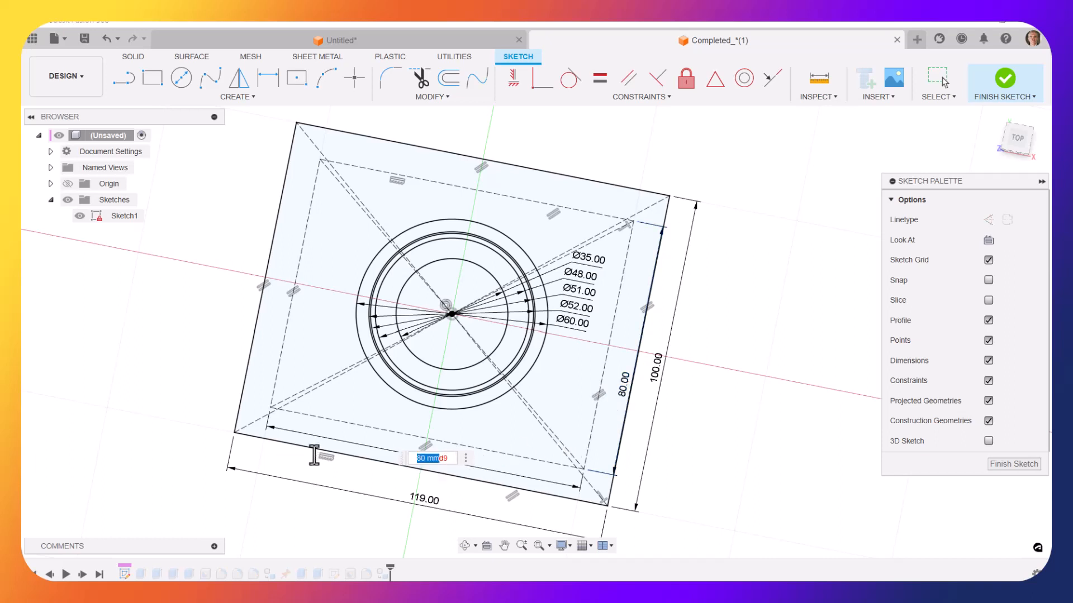
key(BackSpace)
key(Return)
shift+middle_drag(352, 515, 343, 449)
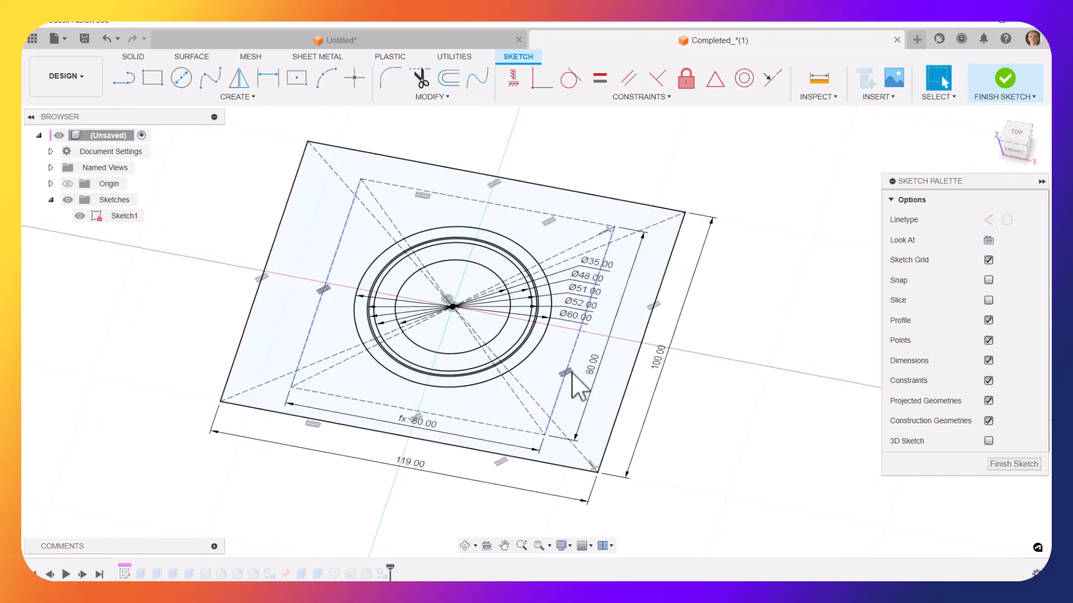
shift+middle_drag(297, 510, 314, 490)
click(1007, 73)
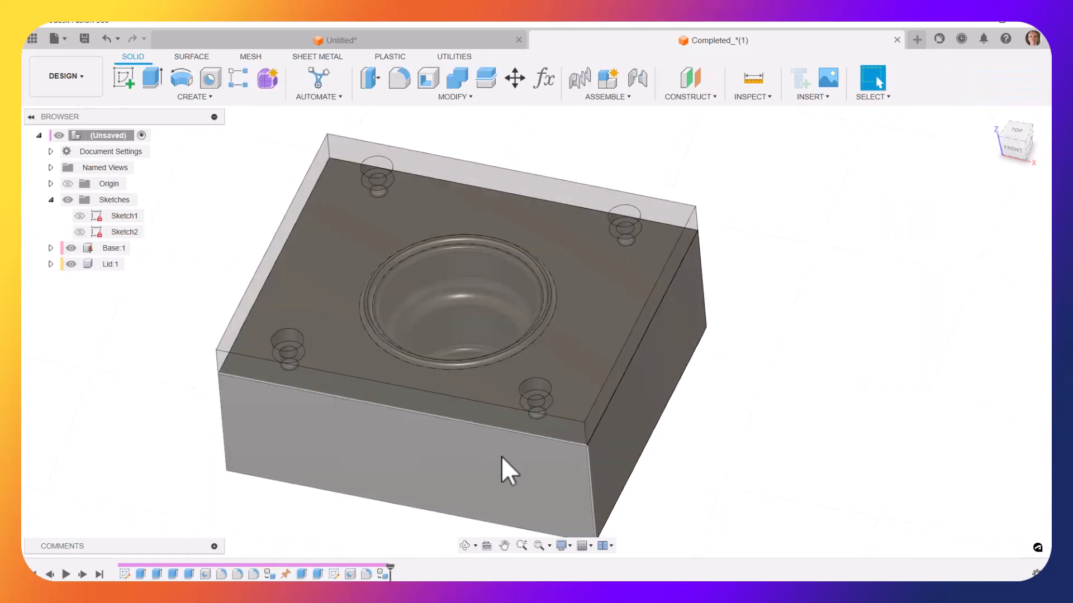
shift+middle_drag(296, 380, 190, 398)
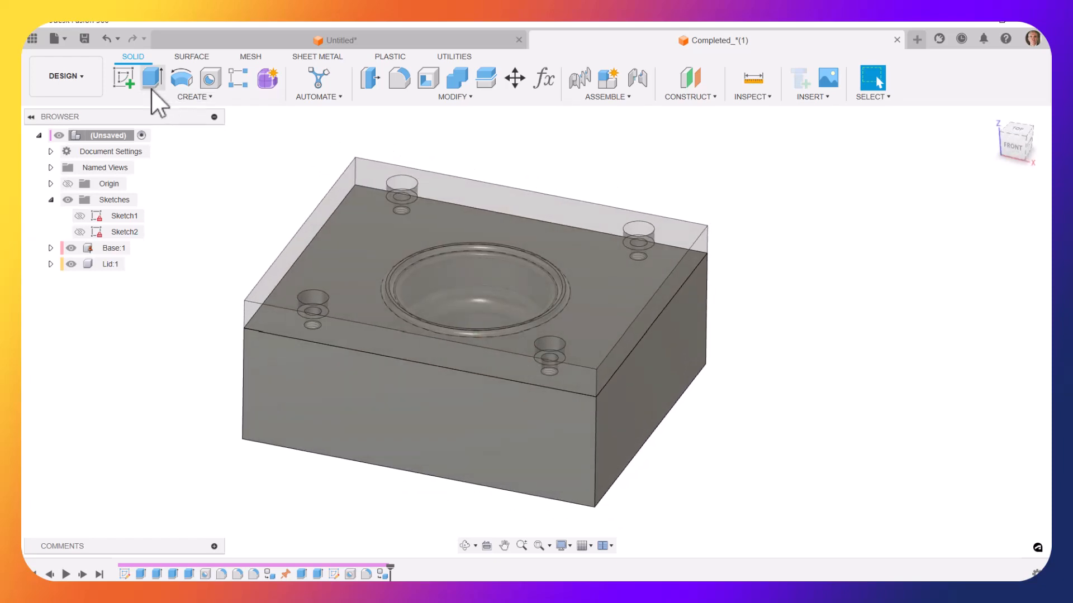
Undo the link between the inner rectangle's width and height dimensions, and exit Sketch1.
click(103, 39)
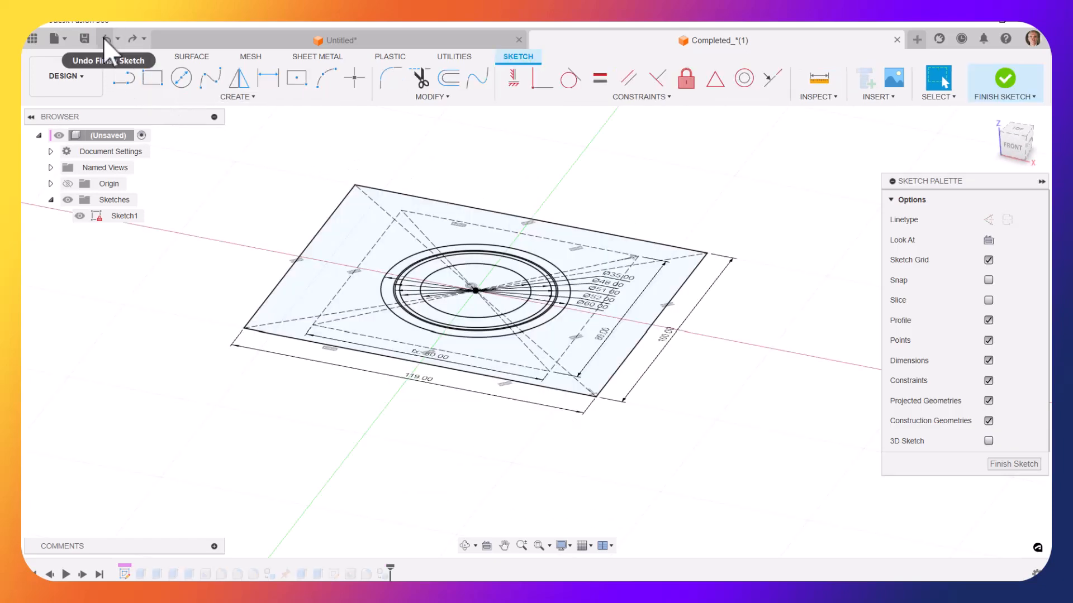
click(102, 38)
click(1006, 81)
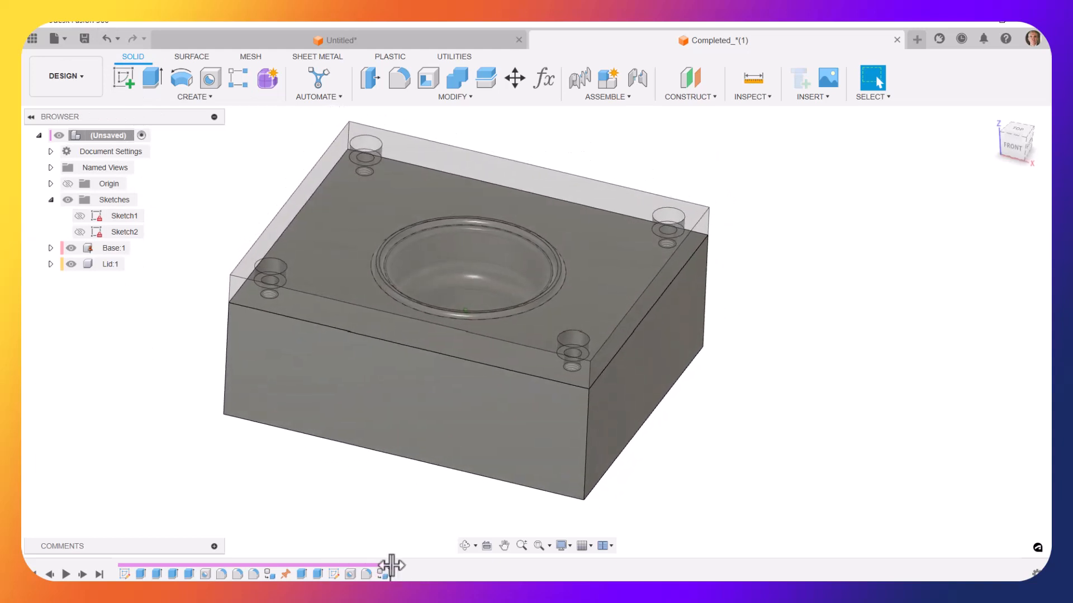
Roll the history marker back to just after the base's hole feature and inspect the thread in one of its holes.
mouse_move(332, 566)
mouse_down()
mouse_move(317, 566)
mouse_move(337, 565)
mouse_up()
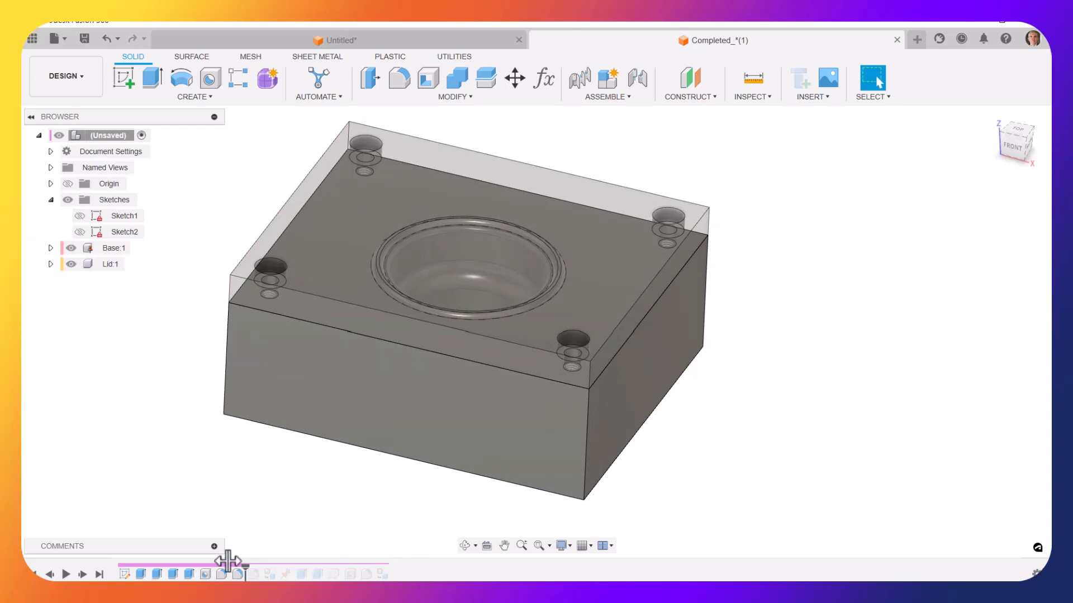
drag(206, 565, 210, 566)
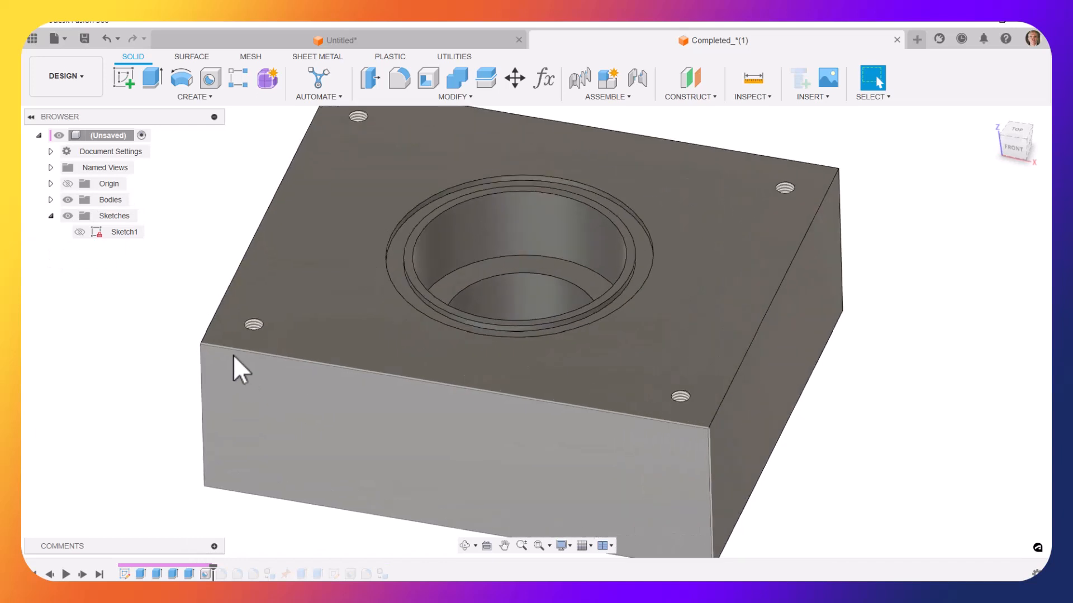
scroll(205, 284, up, 6)
scroll(207, 279, up, 6)
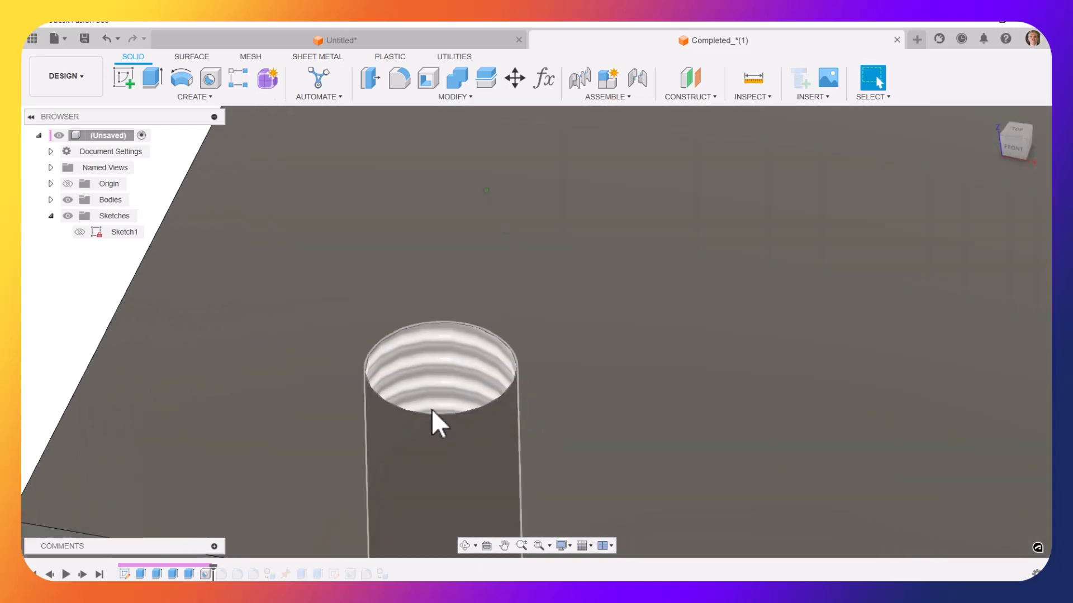
middle_drag(432, 409, 414, 366)
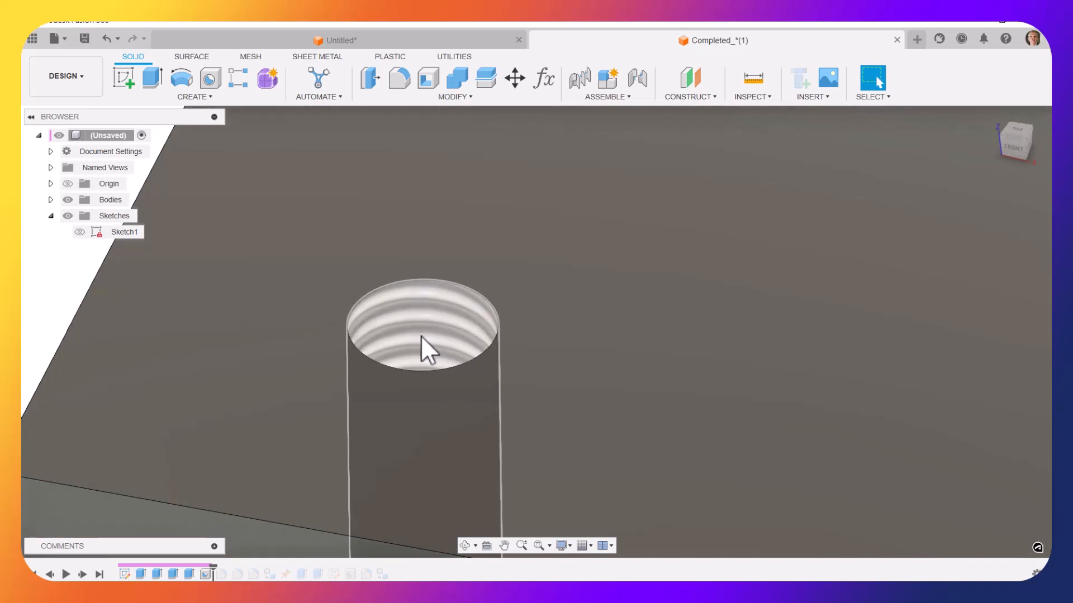
scroll(420, 337, down, 3)
scroll(420, 336, down, 3)
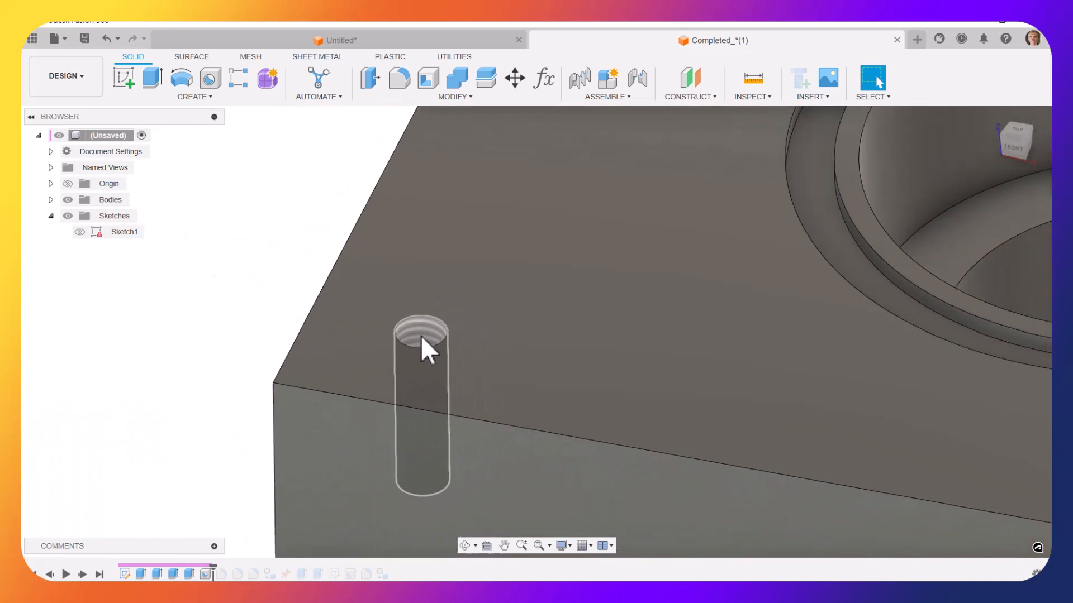
scroll(251, 328, down, 5)
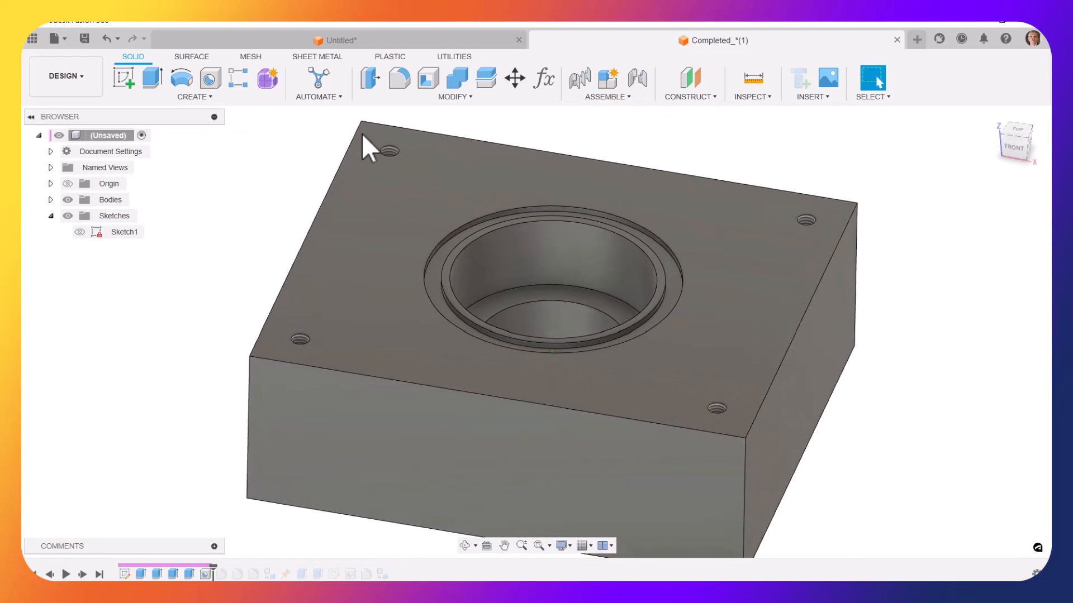
Chamfer the top edges of the four threaded holes in the base with an equal distance of 0.75 mm.
click(438, 97)
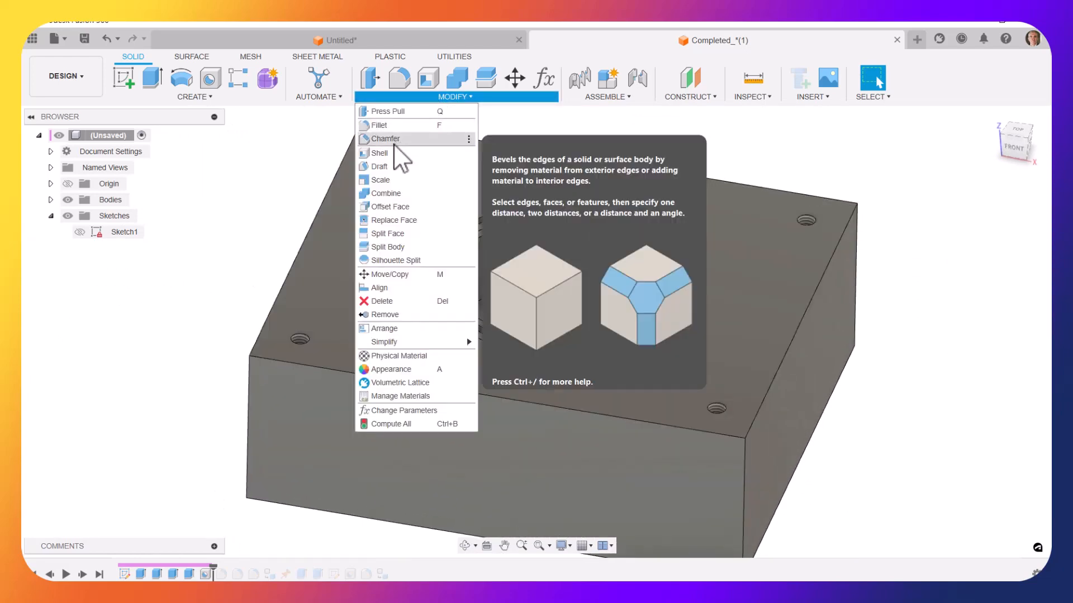
click(391, 139)
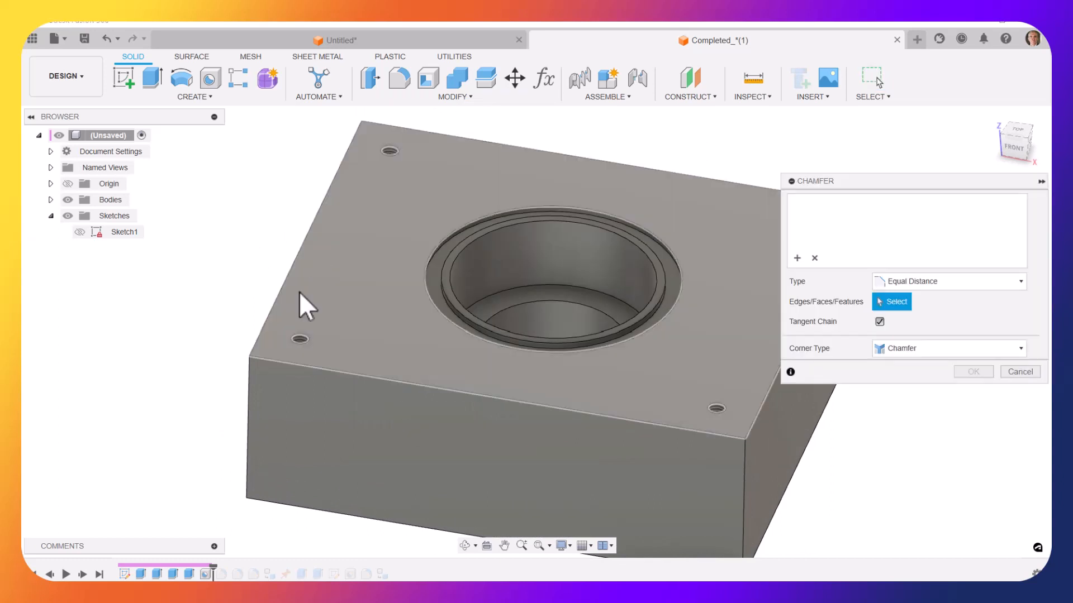
click(299, 341)
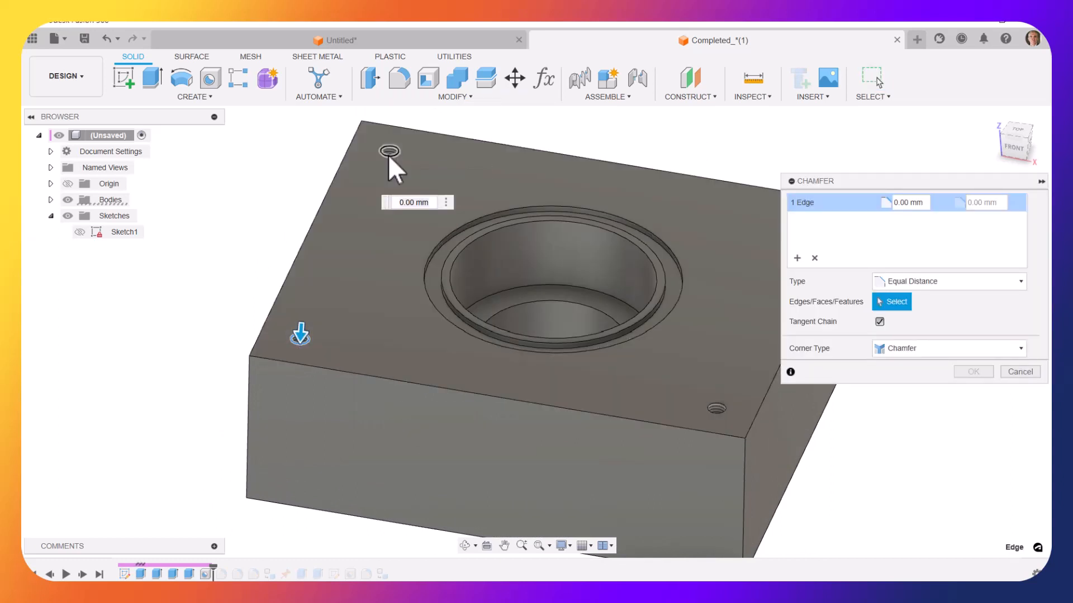
click(388, 155)
shift+middle_drag(525, 432, 648, 407)
click(644, 410)
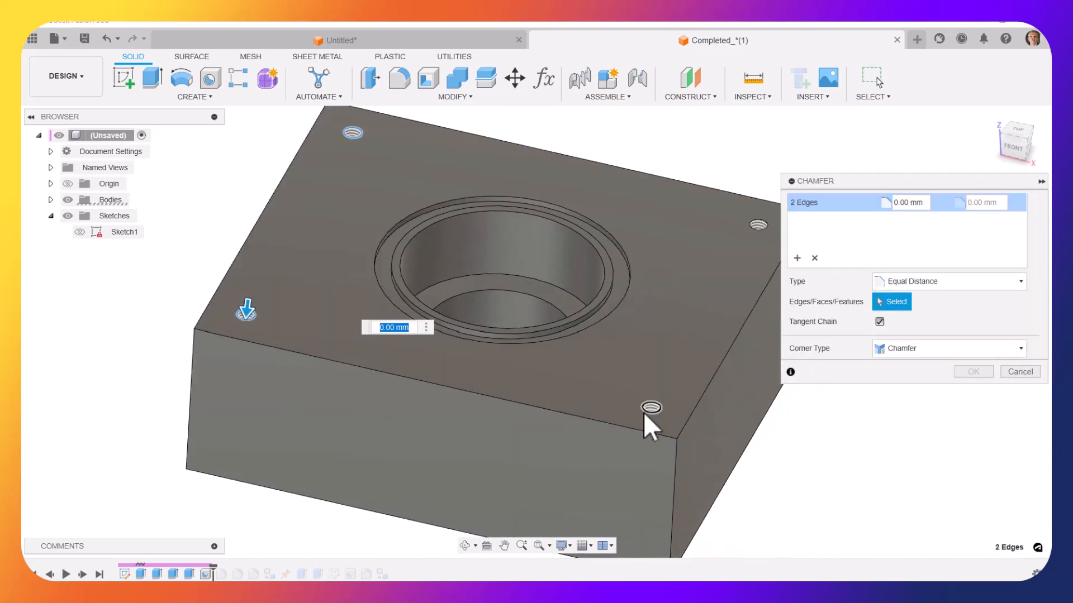
click(756, 225)
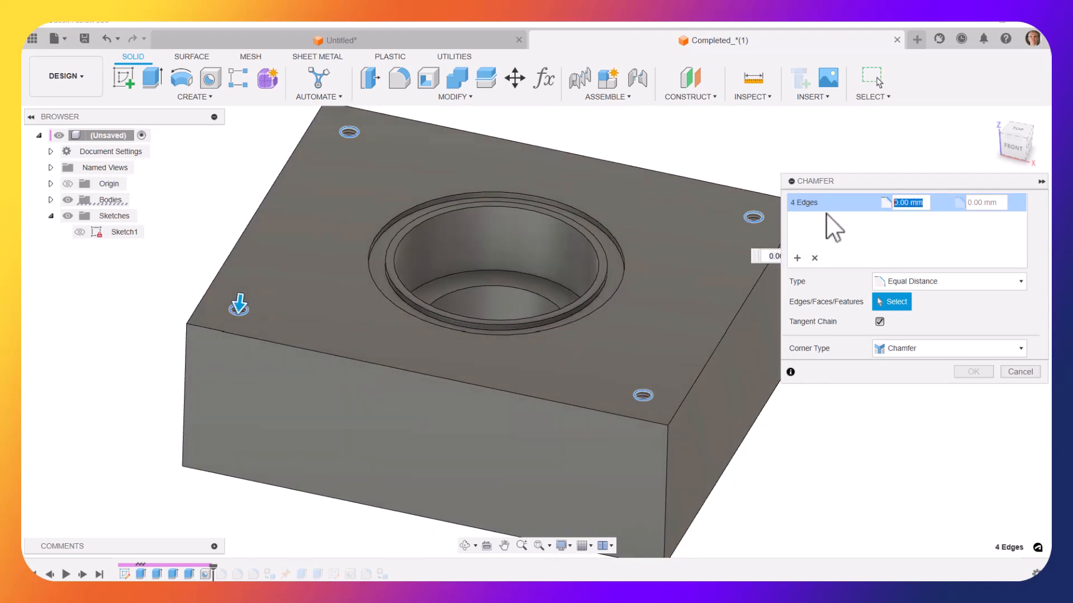
text(.5)
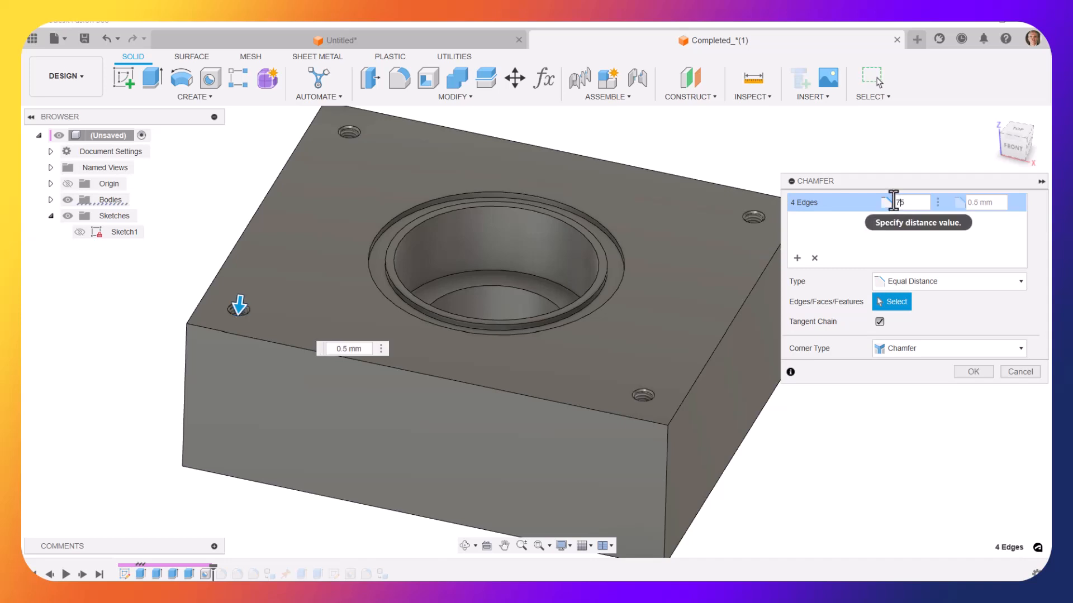
click(973, 372)
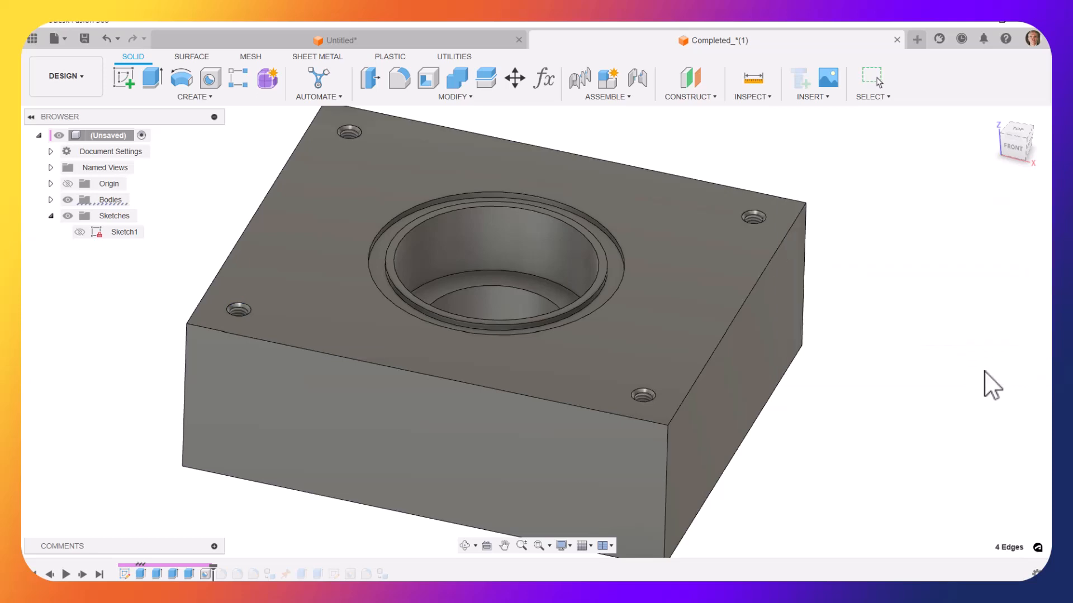
Edit the base's hole feature to make its M5x0.8 threads modeled, and inspect a chamfered hole up close.
shift+middle_drag(256, 235, 399, 178)
shift+middle_drag(350, 333, 289, 319)
scroll(291, 309, up, 5)
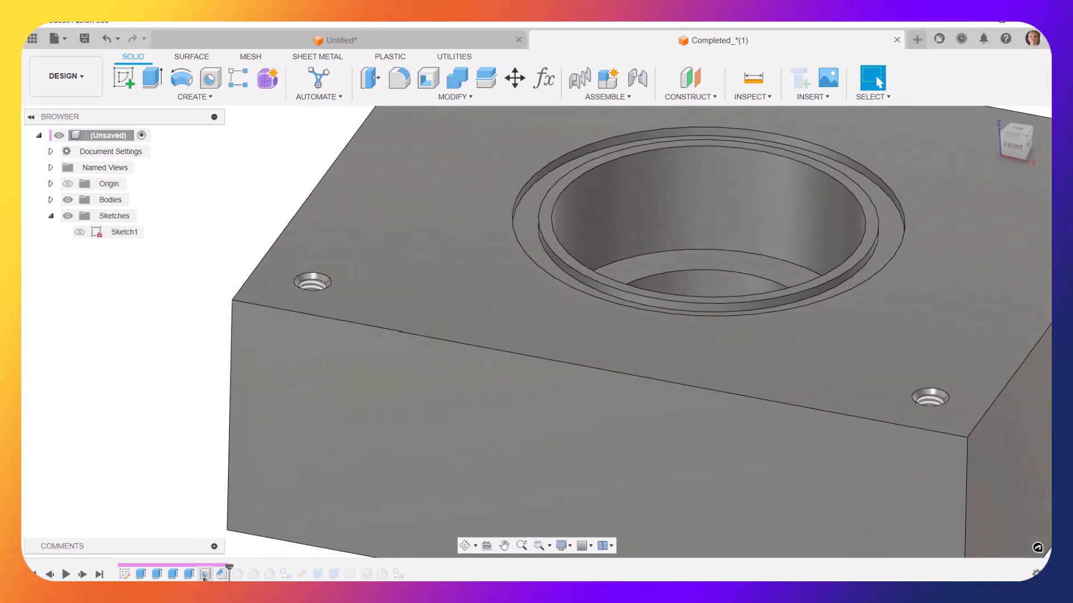
right_click(205, 576)
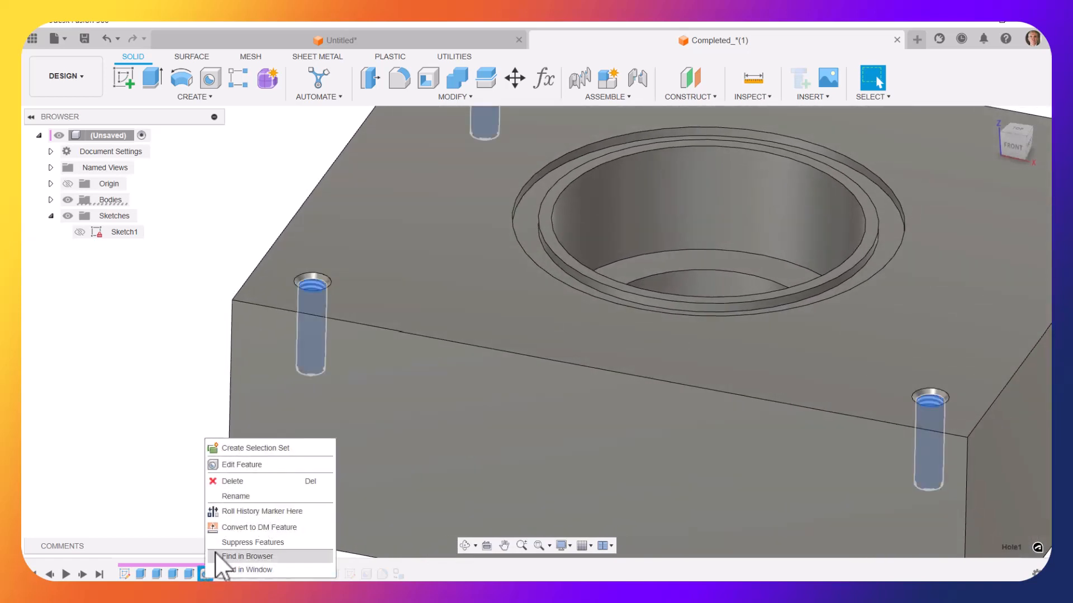
click(236, 465)
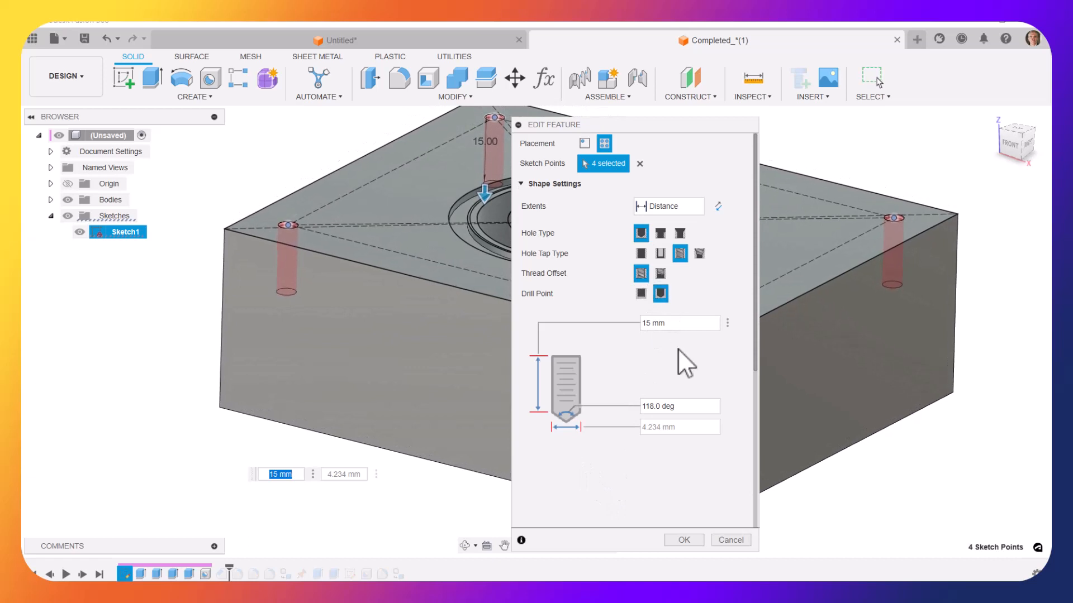
drag(624, 124, 608, 67)
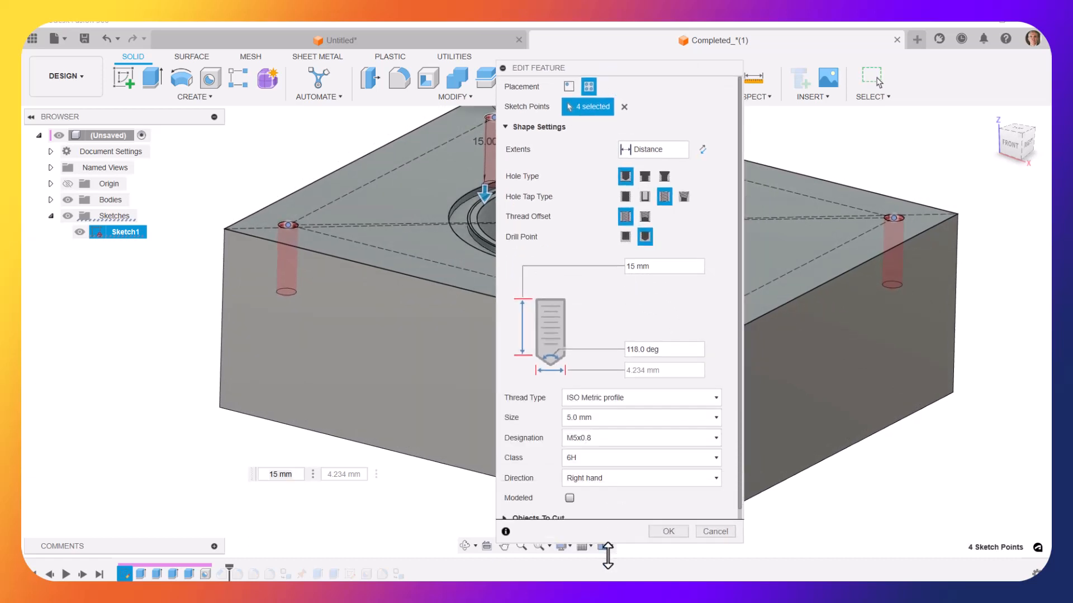
click(569, 498)
click(669, 561)
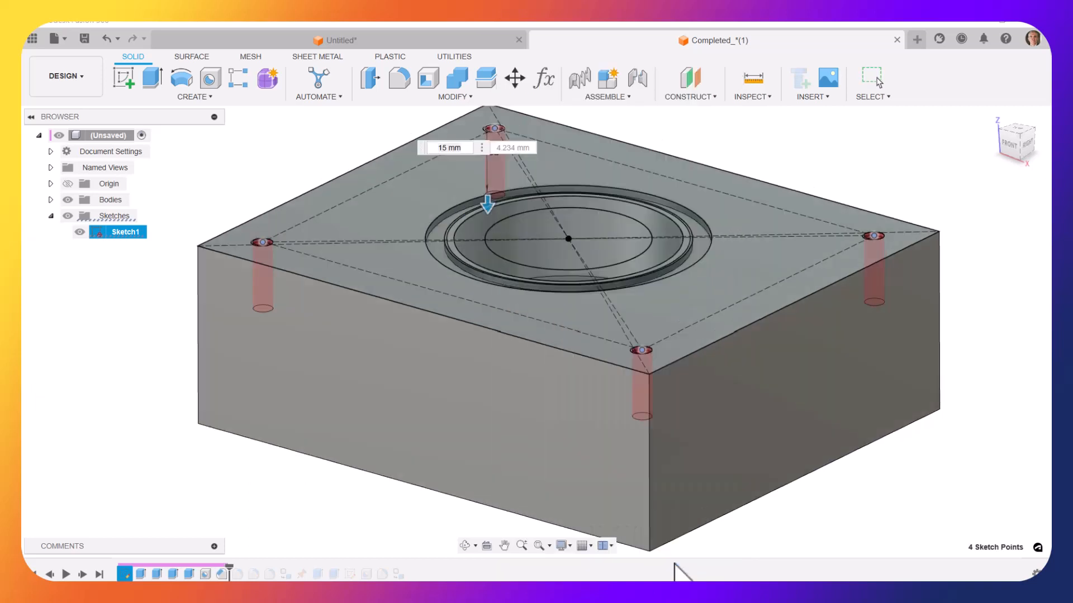
scroll(139, 304, up, 10)
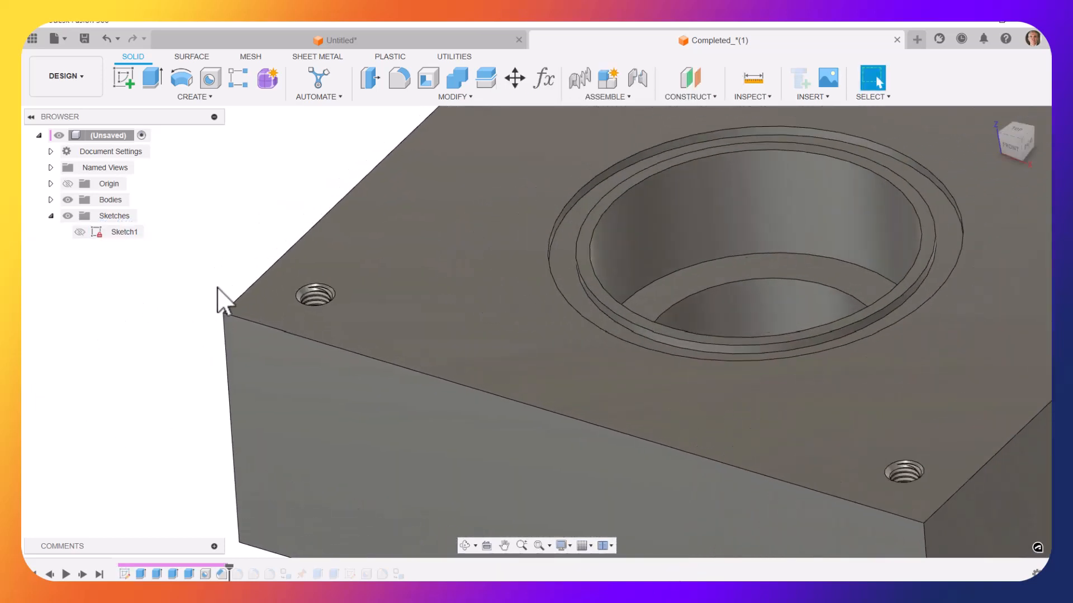
scroll(383, 304, down, 3)
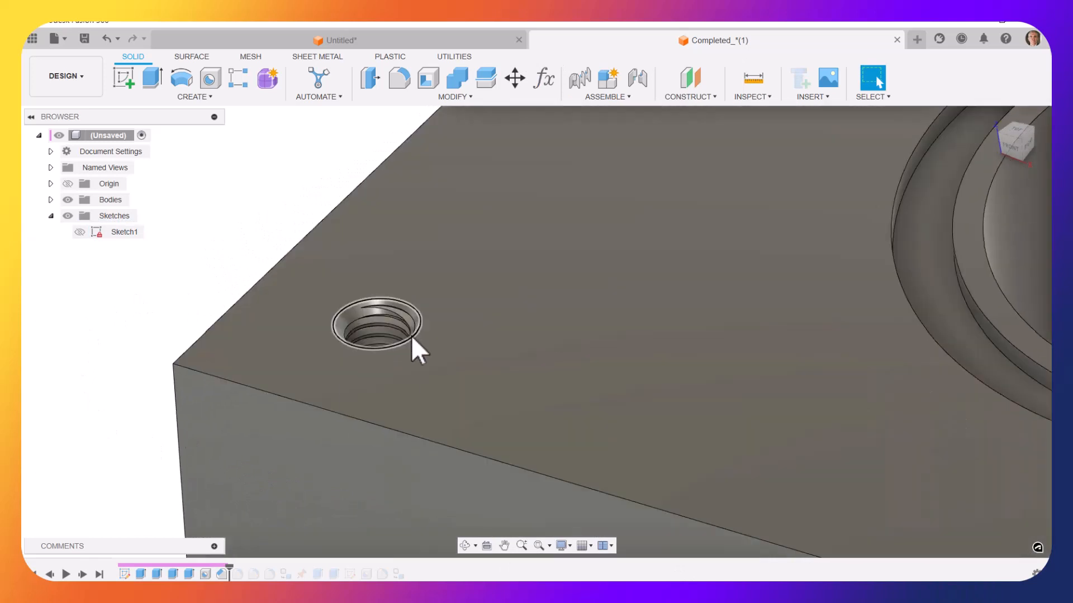
Roll the history marker forward to the end of the timeline and inspect a lid hole above its threaded base hole.
scroll(314, 257, down, 5)
scroll(303, 259, down, 5)
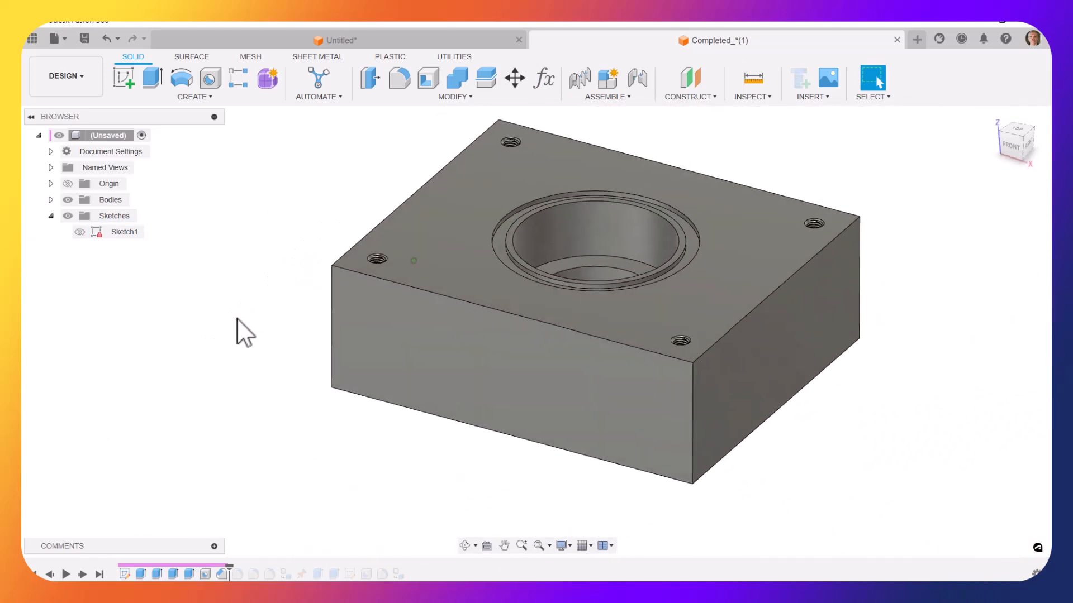
drag(232, 566, 405, 554)
shift+middle_drag(387, 510, 340, 337)
scroll(340, 338, up, 8)
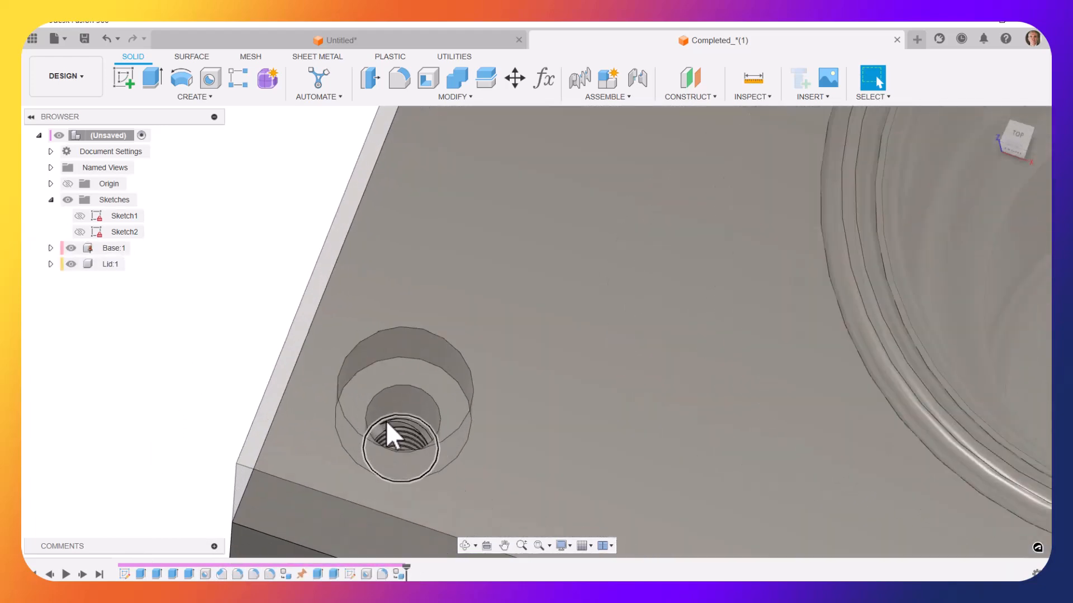
scroll(399, 427, down, 10)
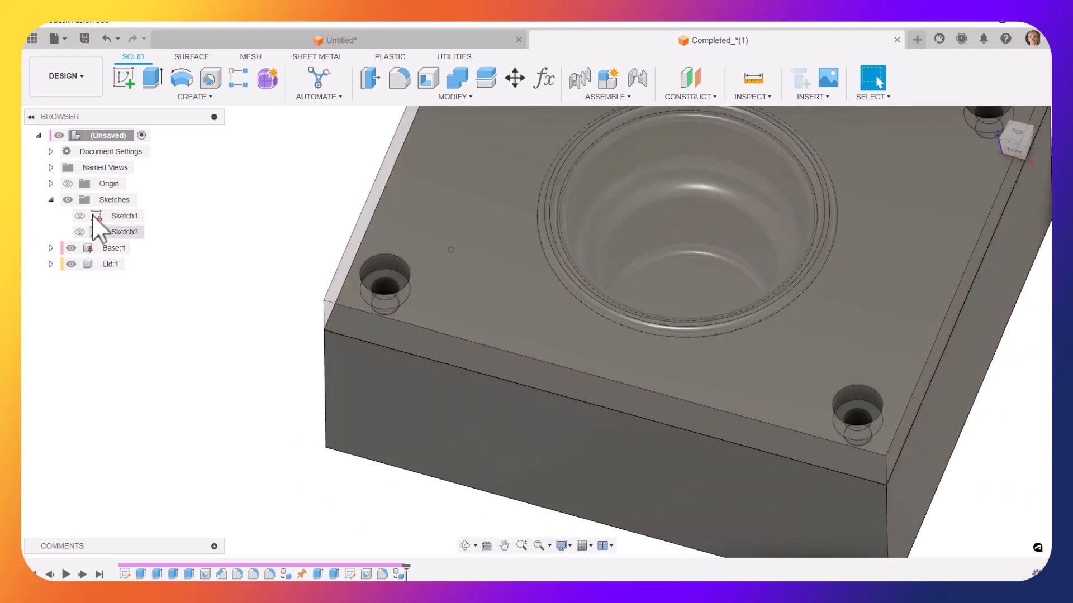
Show Sketch1 and edit the inner construction rectangle's width dimension to move the screw holes in both the base and lid.
click(80, 216)
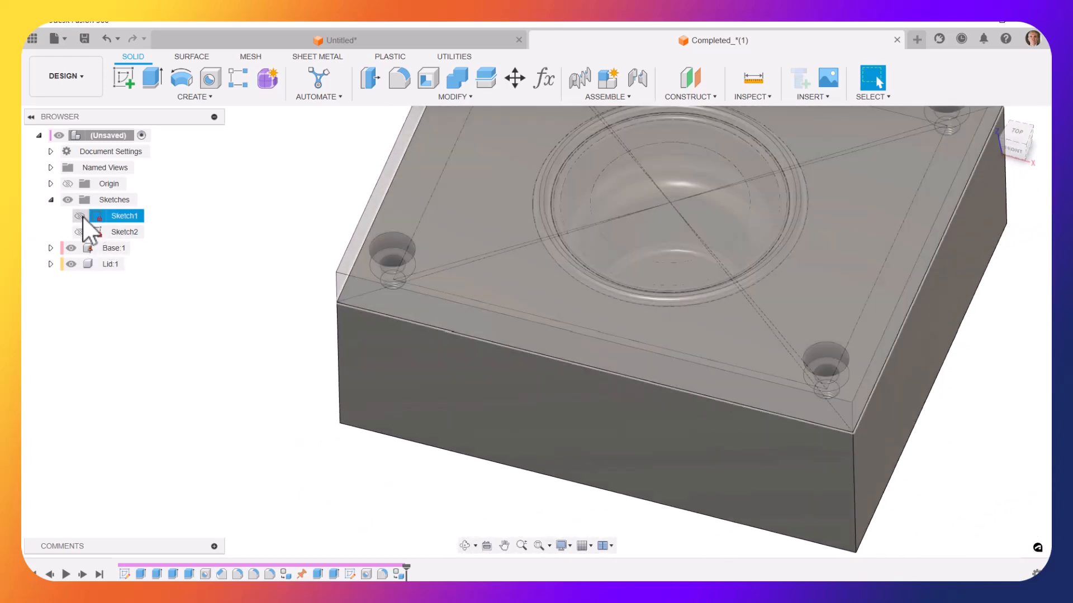
right_click(124, 219)
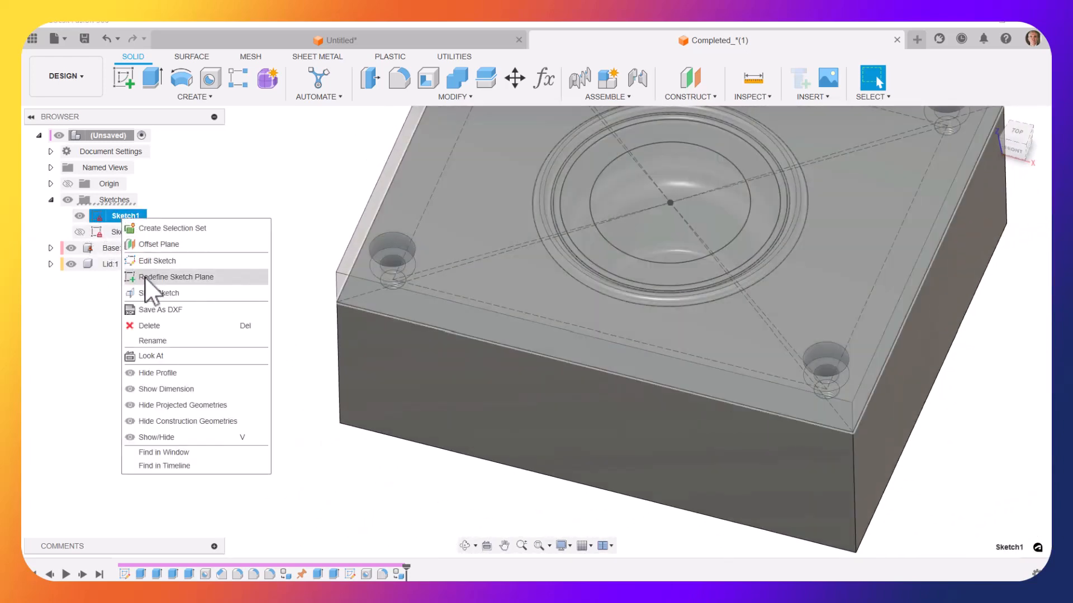
click(156, 261)
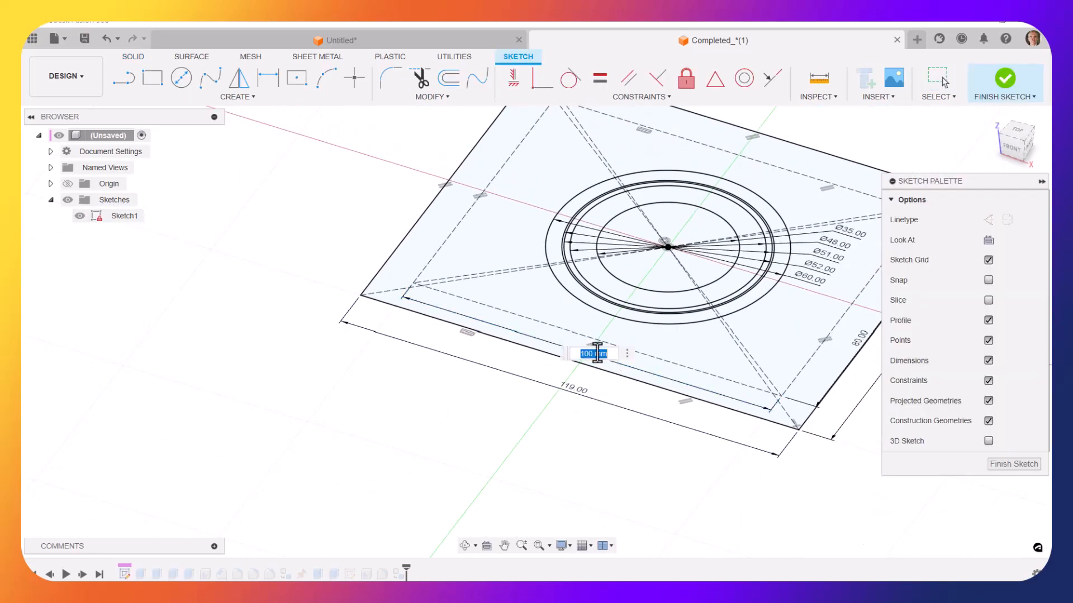
key(Return)
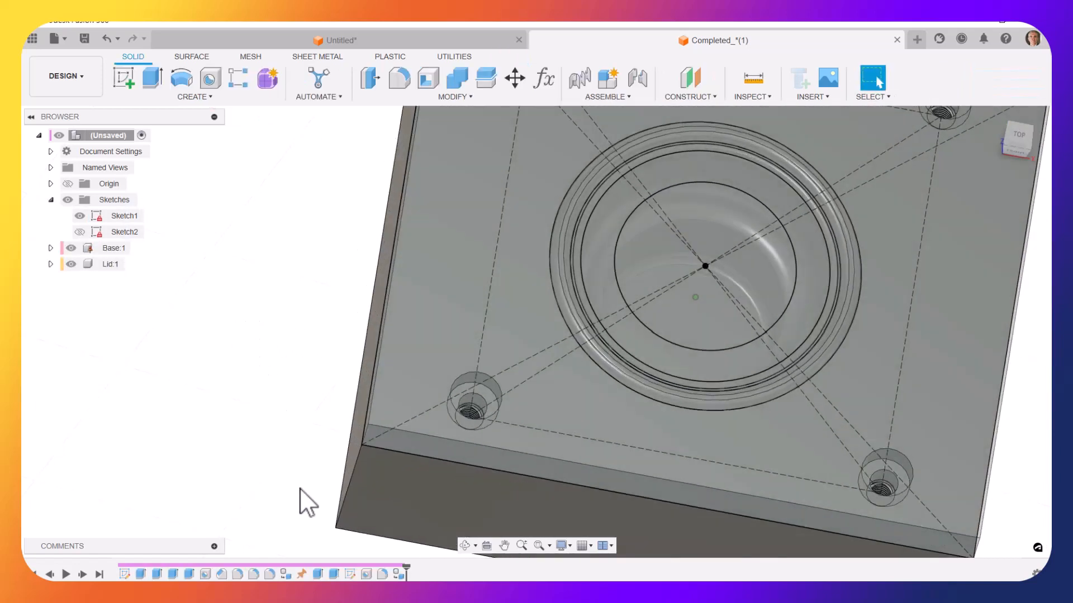
Inspect the alignment of a repositioned lid hole with its threaded base hole, and hide Sketch1.
scroll(427, 386, up, 10)
scroll(412, 396, up, 1)
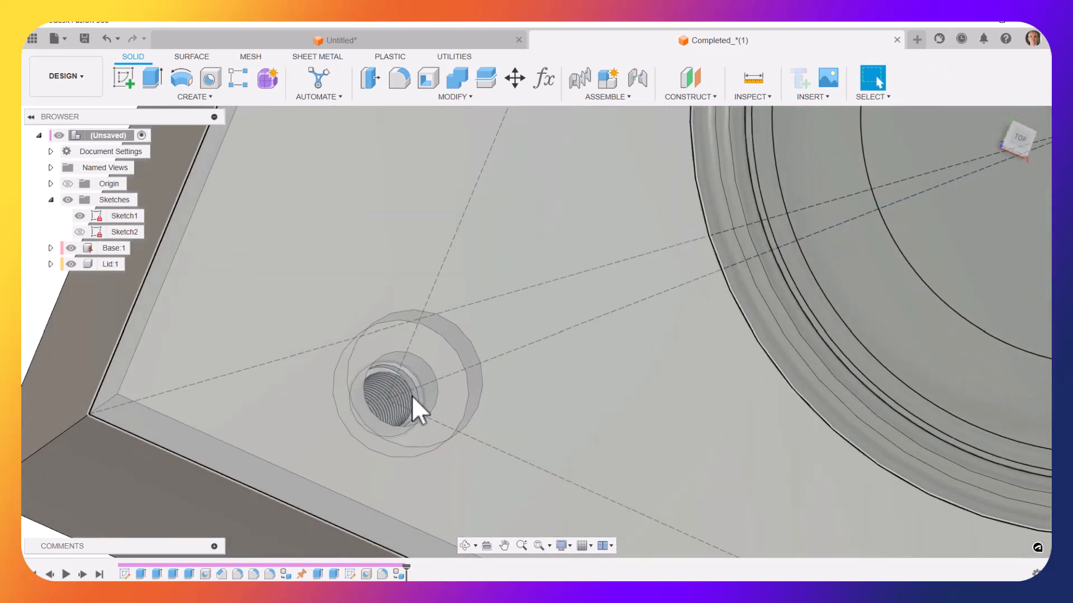
scroll(384, 374, down, 10)
shift+middle_drag(350, 427, 336, 400)
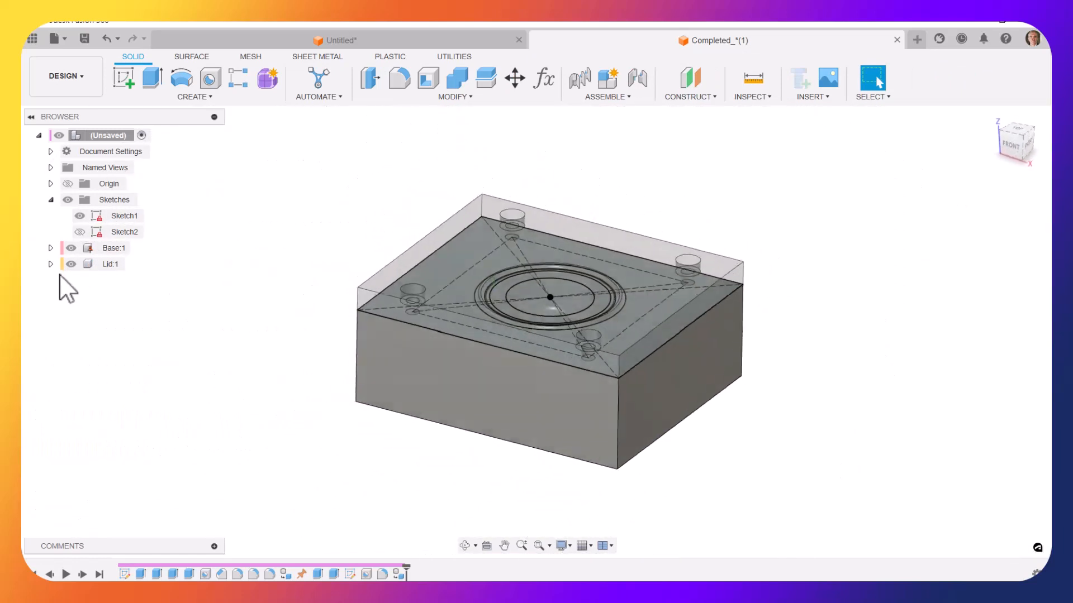
click(79, 216)
scroll(118, 293, up, 4)
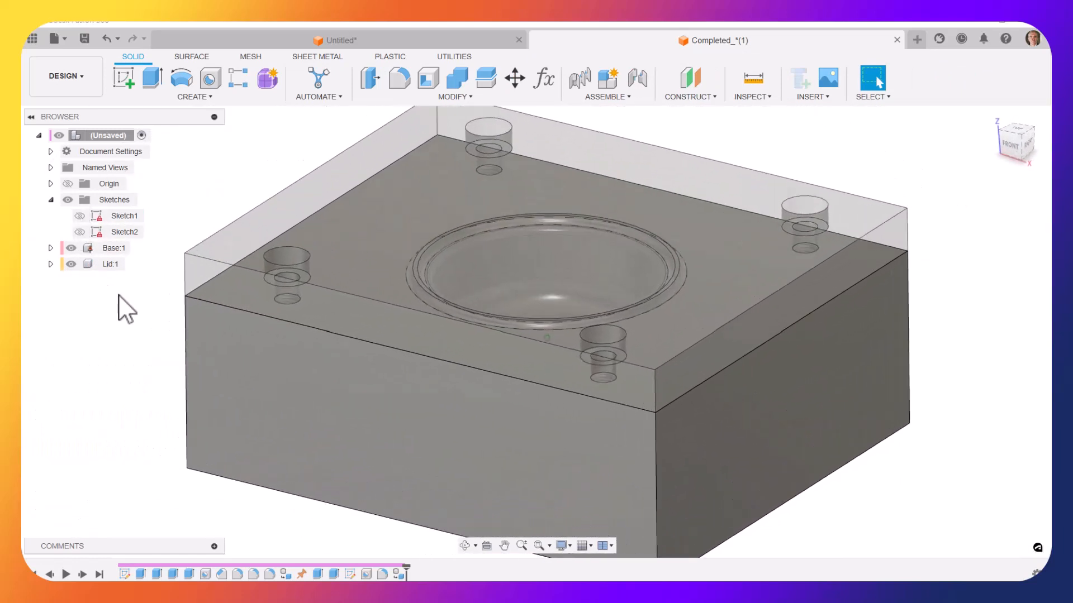
scroll(118, 294, down, 2)
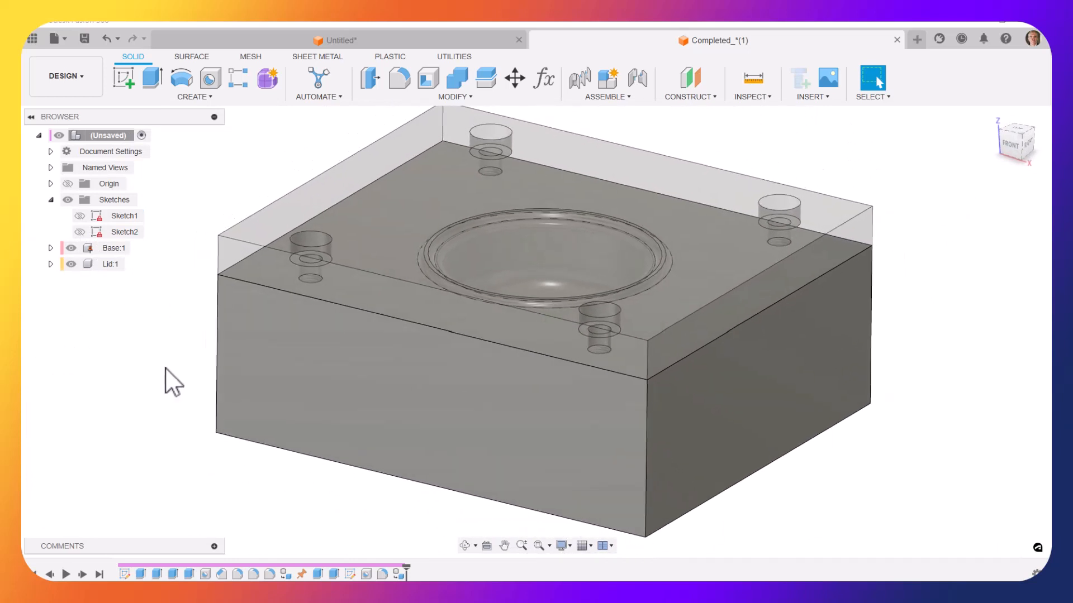